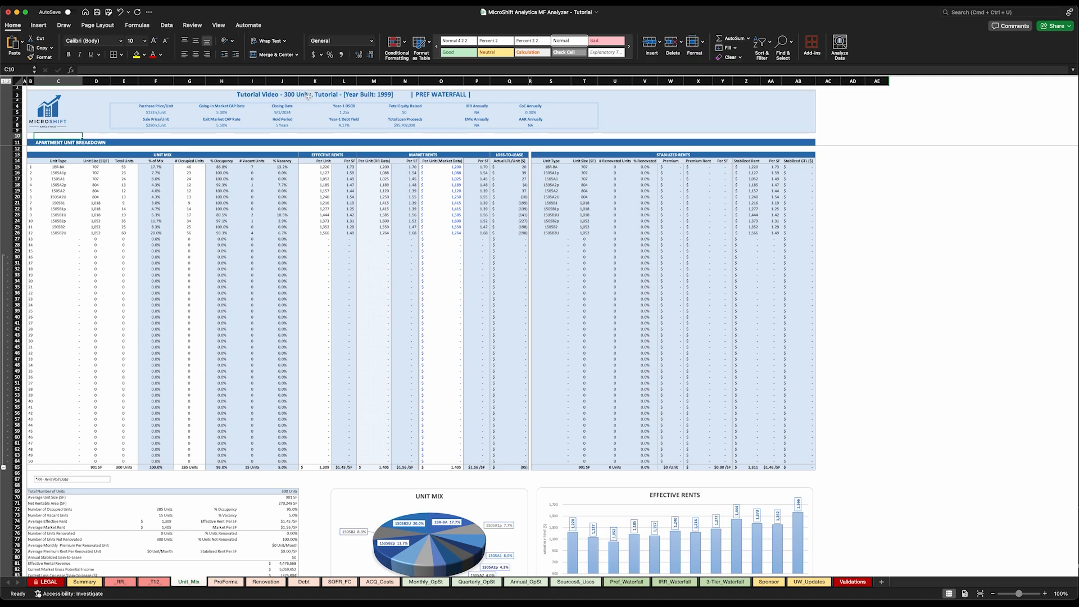
Compare the property and valuation inputs on the Summary sheet with the header figures of the Unit_Mix sheet
{"action": "left_click", "coordinate": [84, 582]}
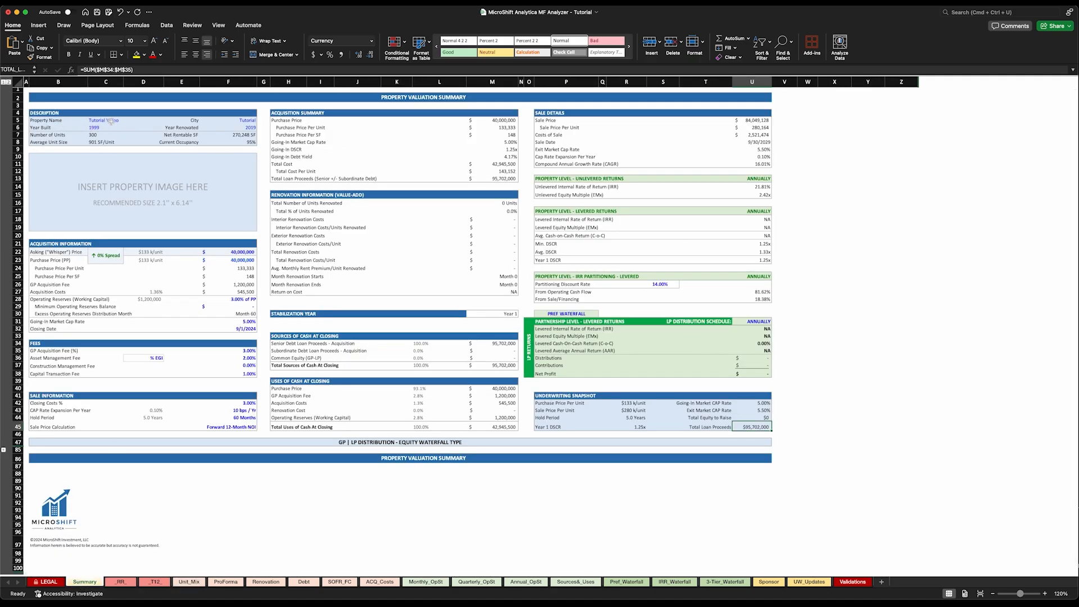
{"action": "left_click", "coordinate": [189, 582]}
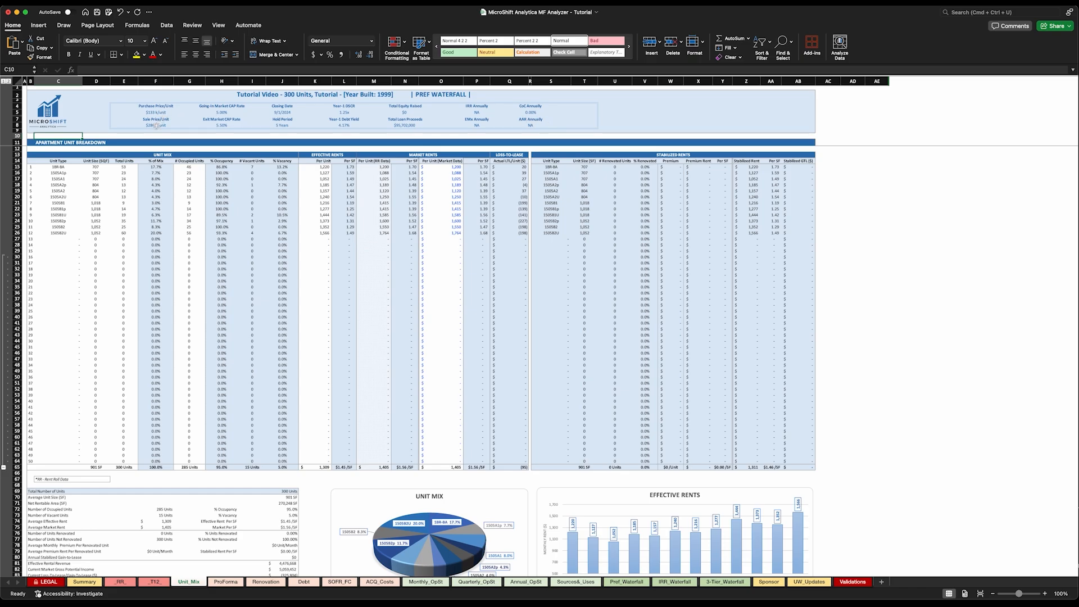
{"action": "scroll", "coordinate": [156, 114], "scroll_direction": "down", "scroll_amount": 1}
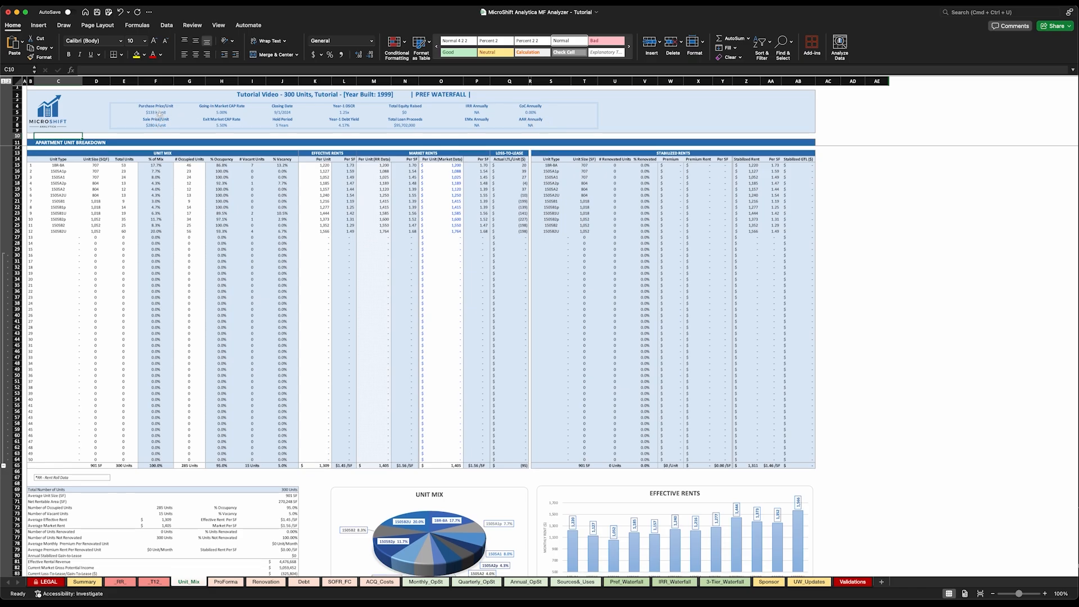
{"action": "left_click", "coordinate": [85, 582]}
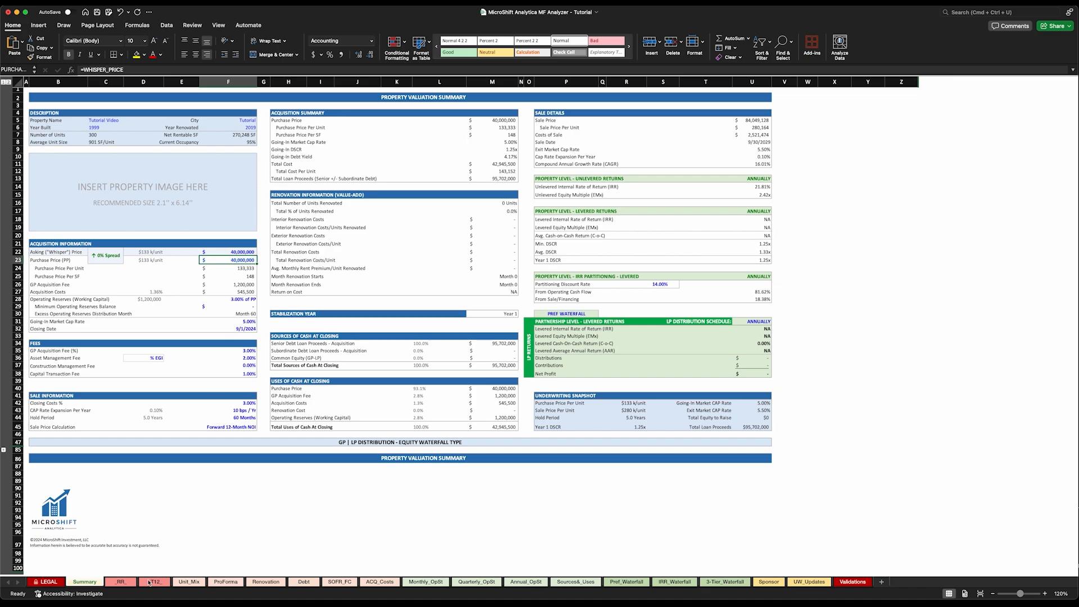
{"action": "left_click", "coordinate": [189, 583]}
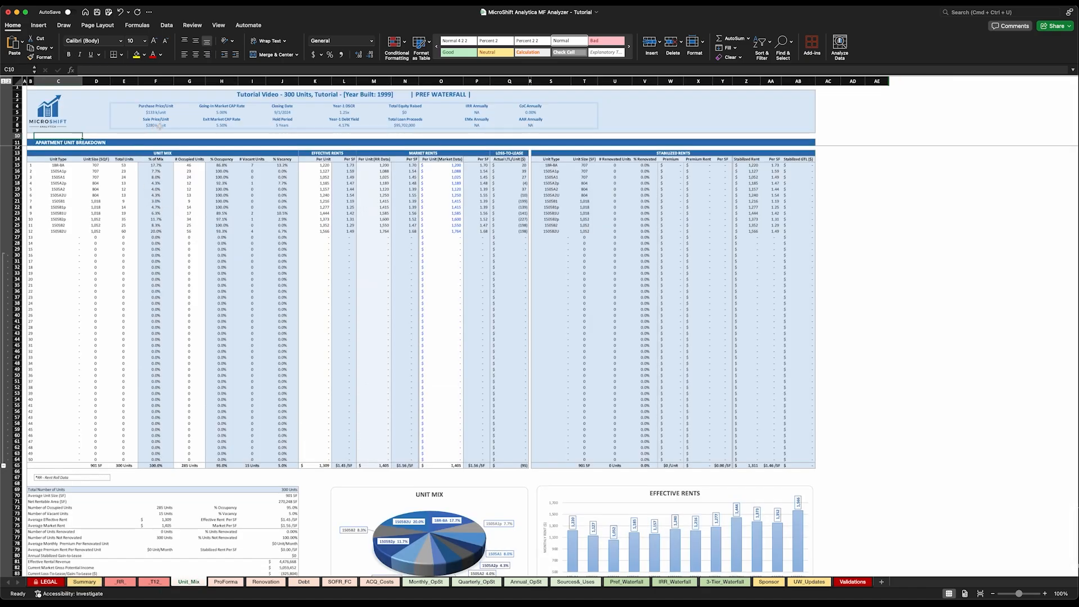
{"action": "left_click", "coordinate": [84, 583]}
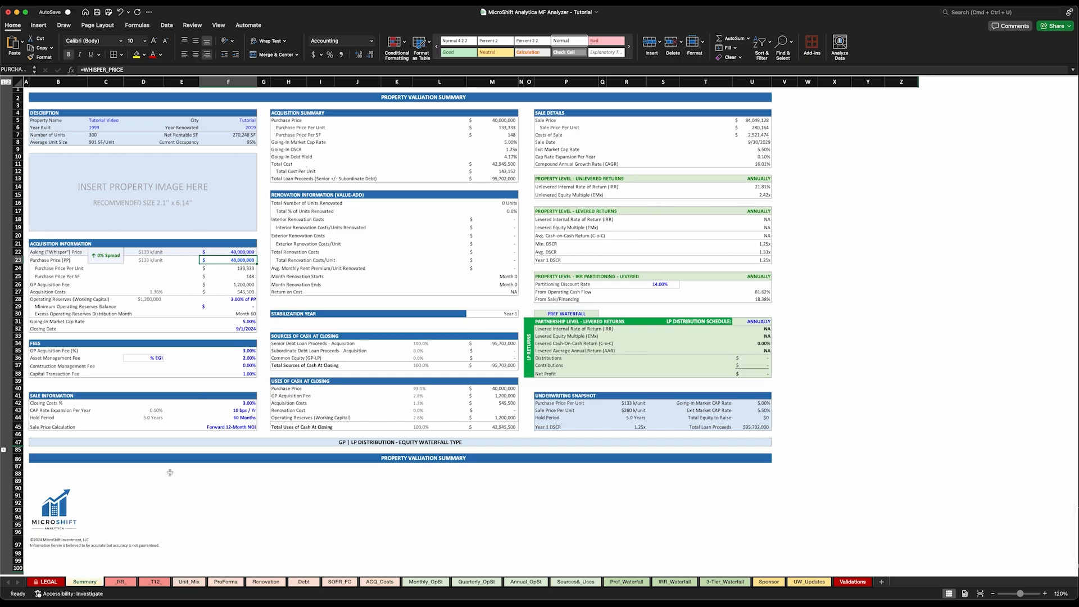
{"action": "left_click", "coordinate": [191, 584]}
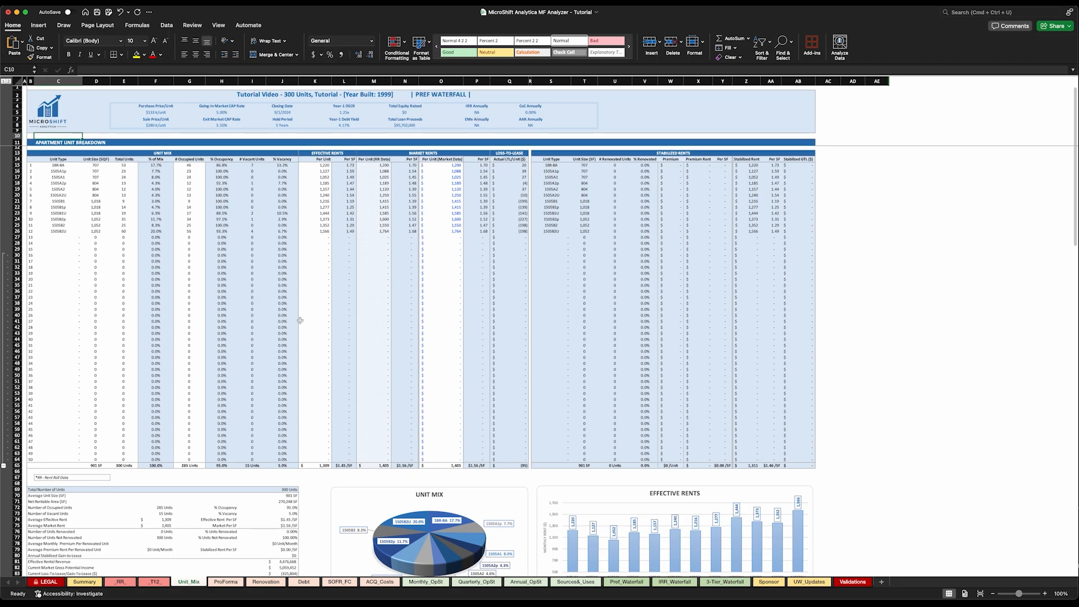
Switch the equity waterfall type on the Summary sheet to IRR WATERFALL and return to Unit_Mix
{"action": "left_click", "coordinate": [91, 583]}
{"action": "left_click", "coordinate": [556, 314]}
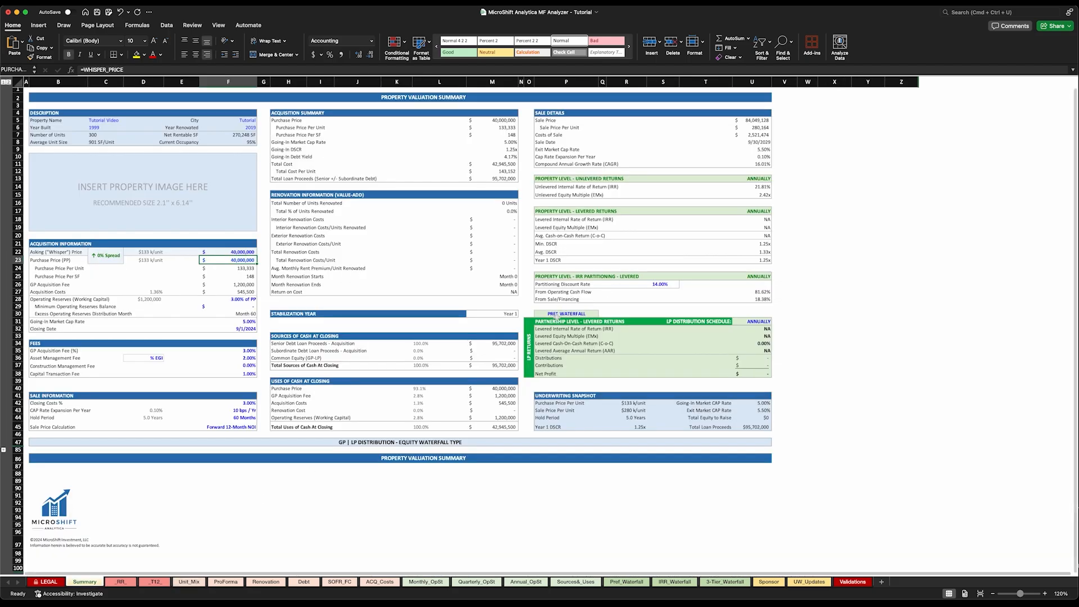
{"action": "left_click", "coordinate": [602, 315]}
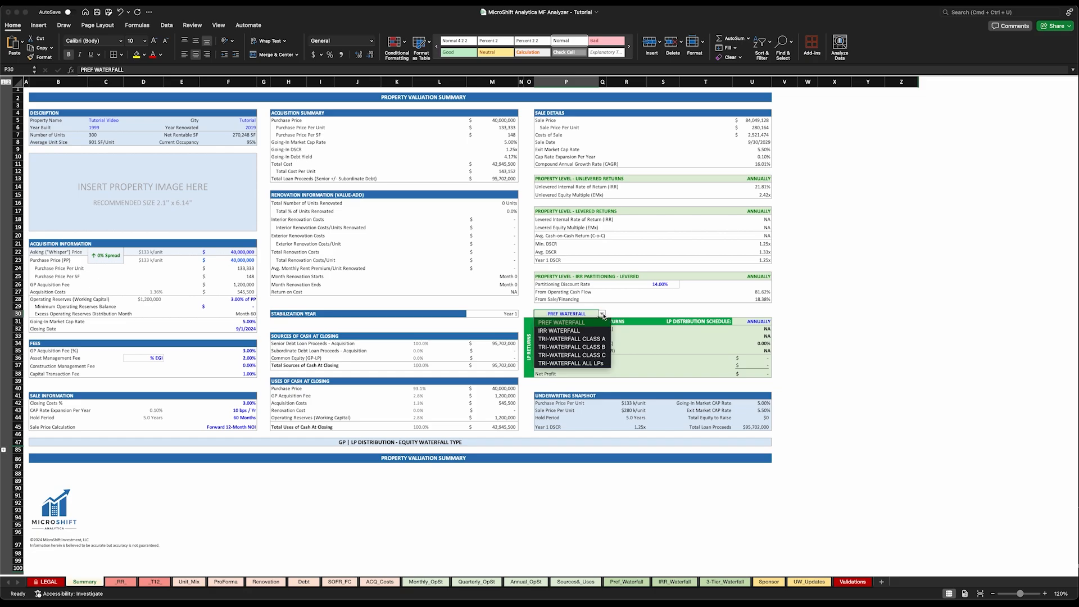
{"action": "left_click", "coordinate": [603, 315]}
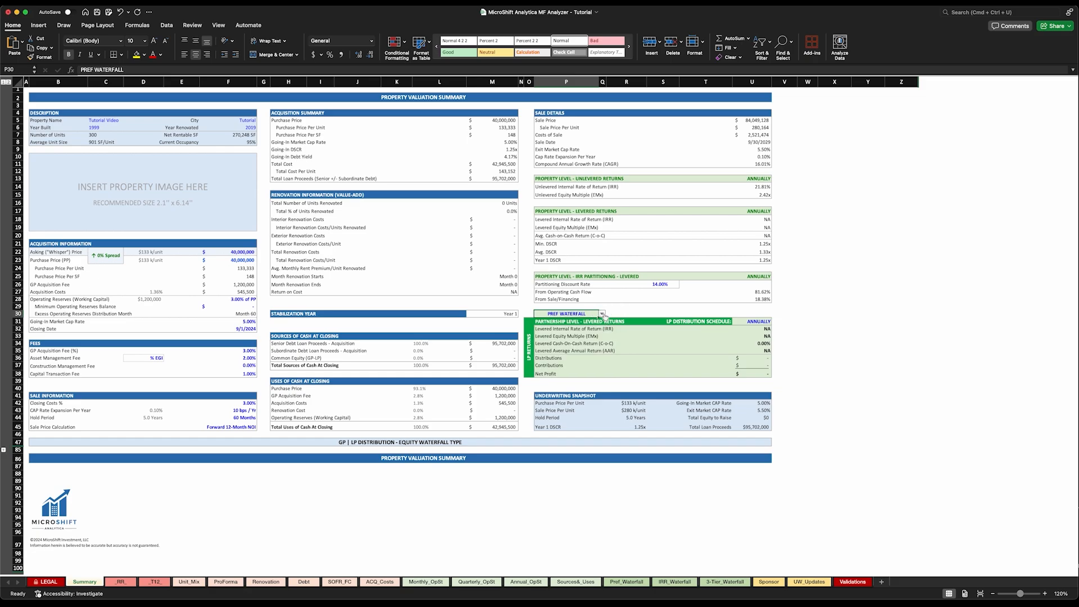
{"action": "left_click", "coordinate": [602, 314]}
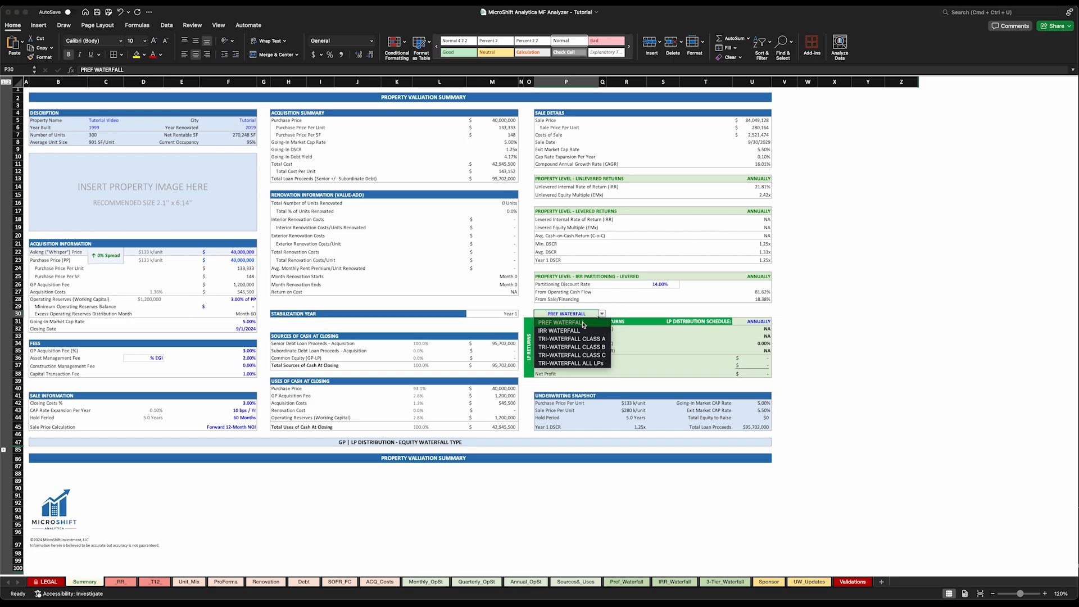
{"action": "left_click", "coordinate": [560, 331]}
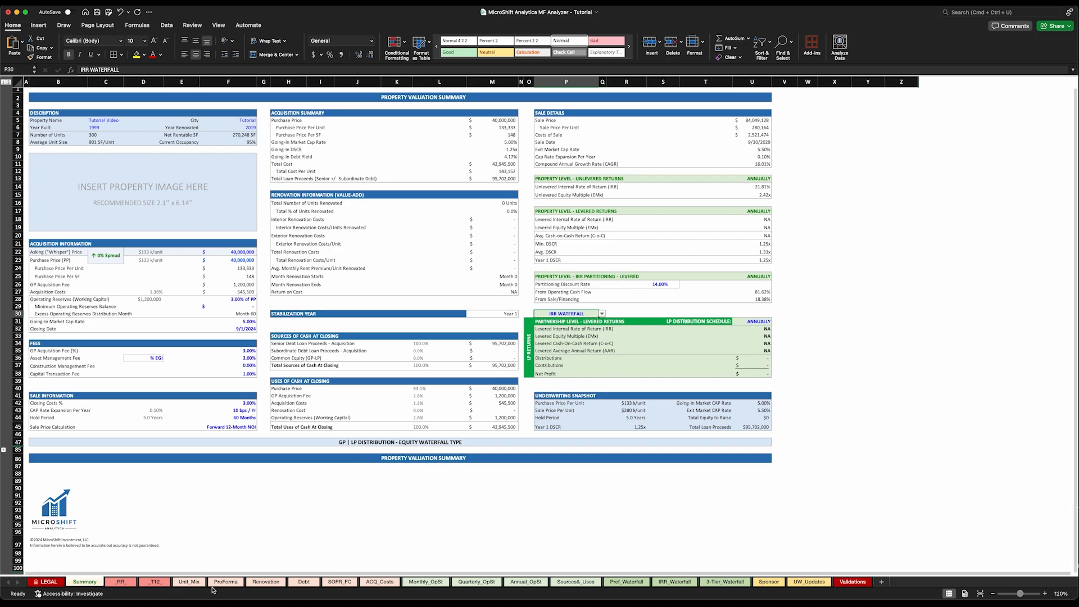
{"action": "left_click", "coordinate": [190, 583]}
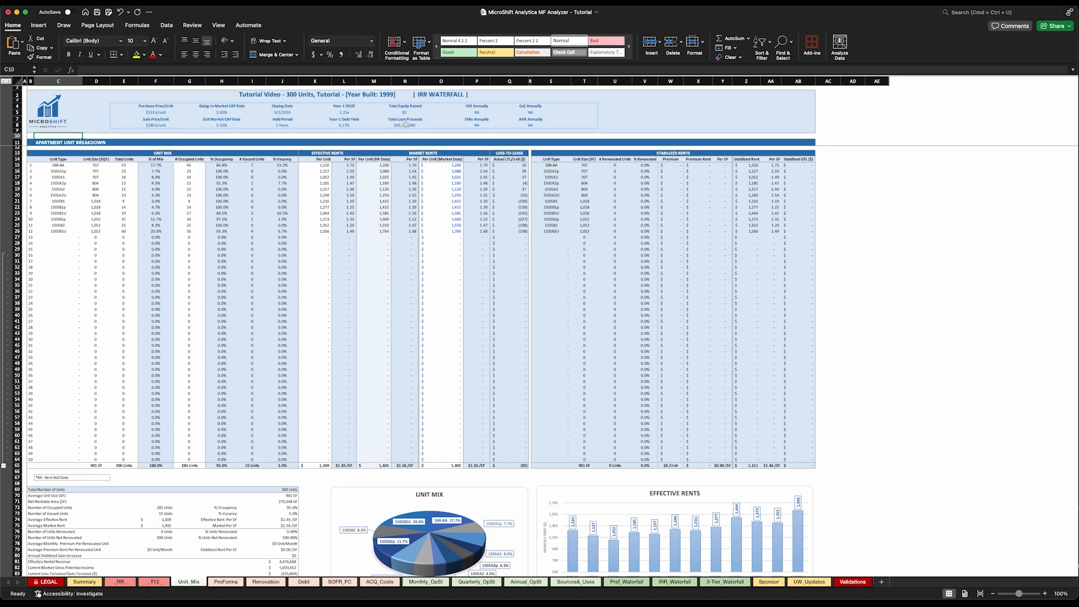
Review the apartment unit breakdown and its source unit mix summary on the _RR_ sheet, ending back on Unit_Mix
{"action": "scroll", "coordinate": [217, 227], "scroll_direction": "down", "scroll_amount": 1}
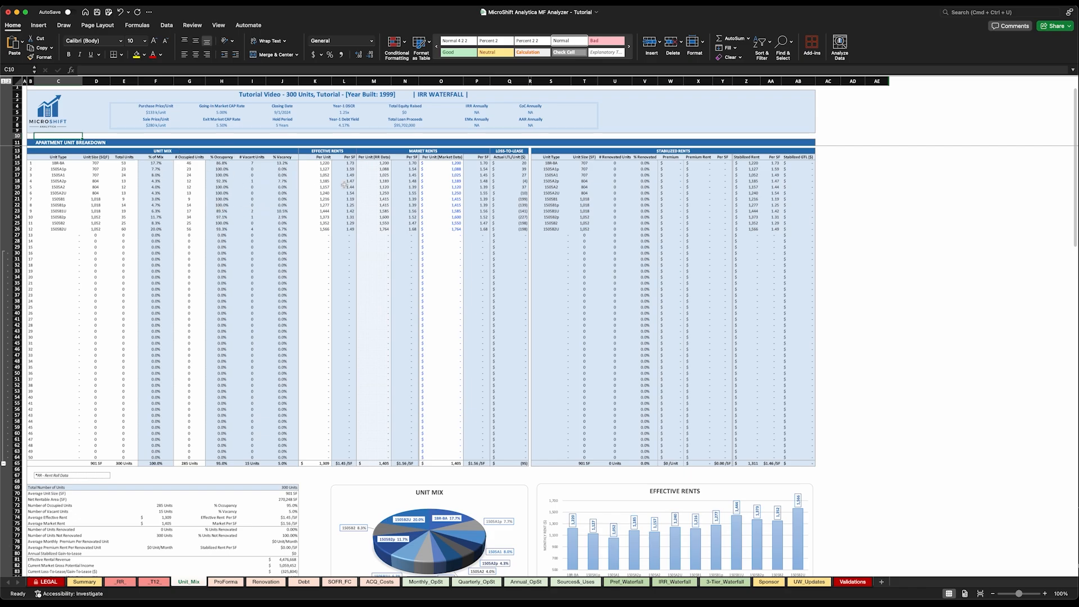
{"action": "scroll", "coordinate": [352, 221], "scroll_direction": "up", "scroll_amount": 1}
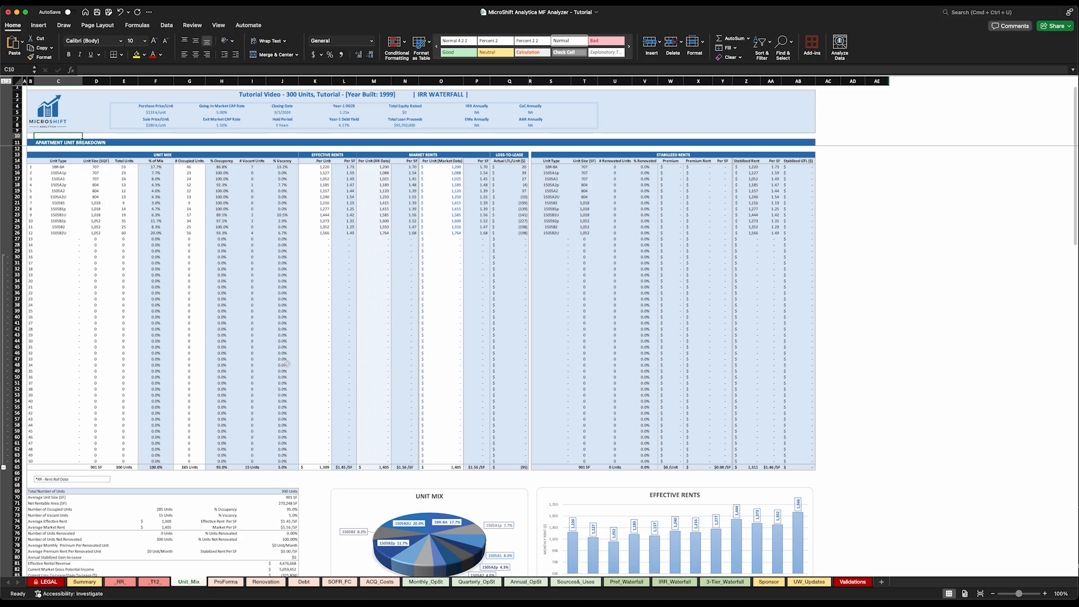
{"action": "left_click", "coordinate": [119, 583]}
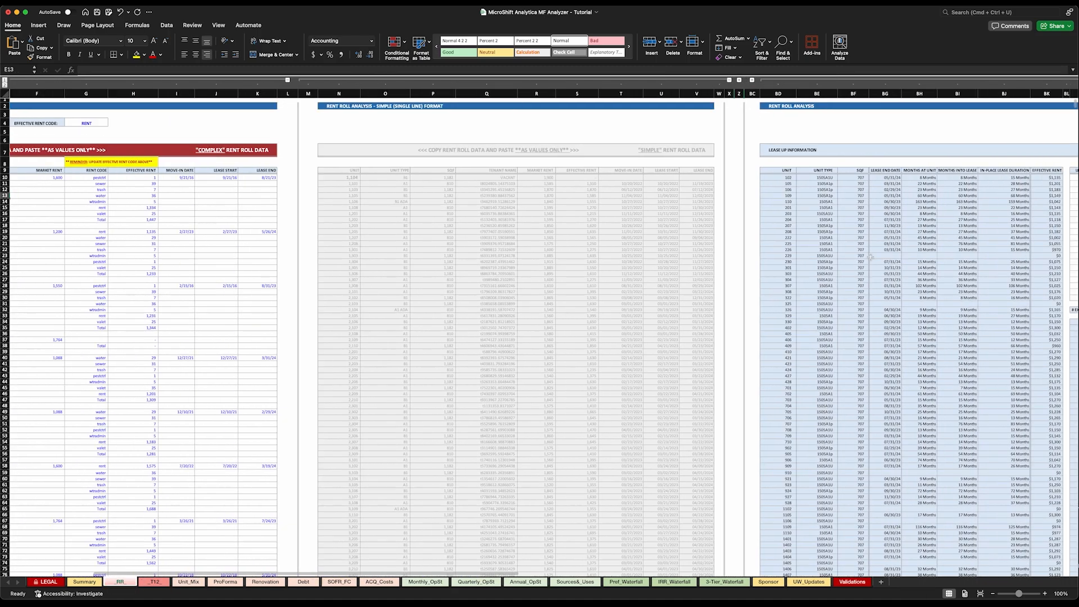
{"action": "scroll", "coordinate": [871, 257], "scroll_direction": "right", "scroll_amount": 20}
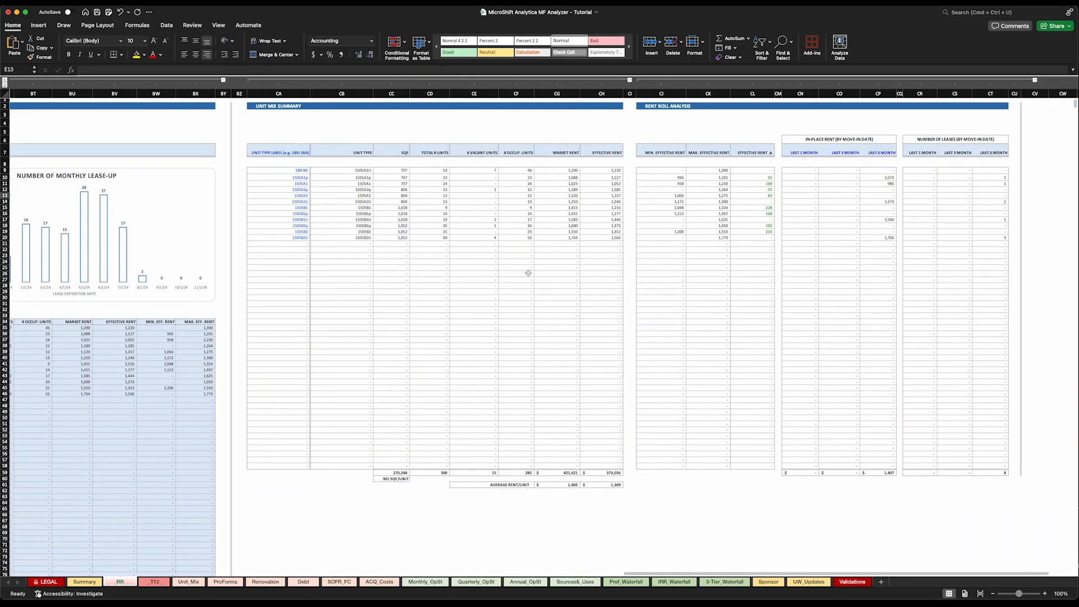
{"action": "left_click", "coordinate": [189, 583]}
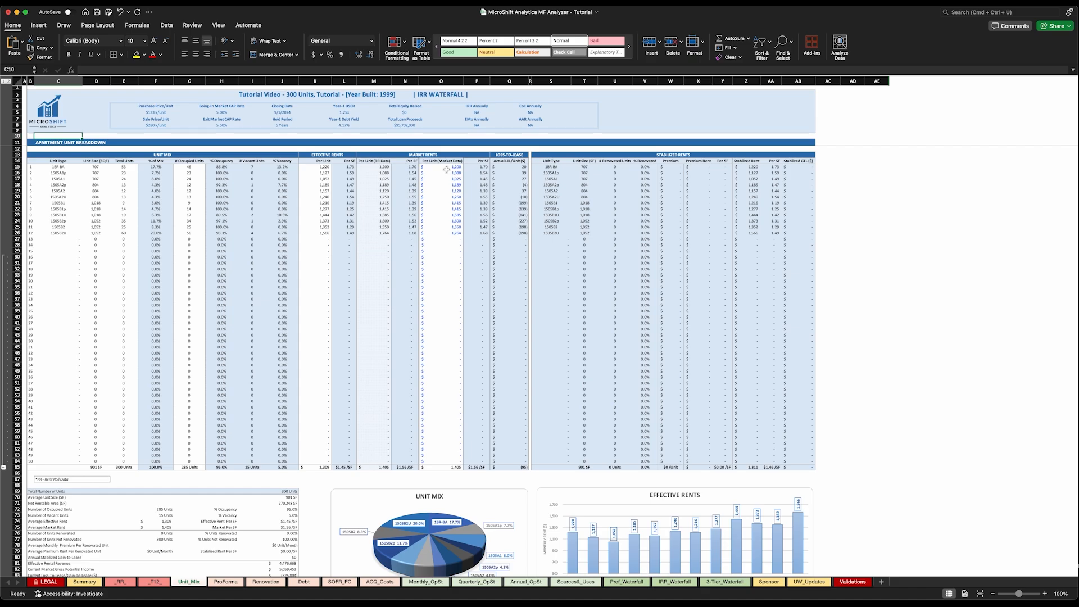
Inspect the market-data rent formula of the first unit type and open the Renovation sheet
{"action": "left_click", "coordinate": [446, 167]}
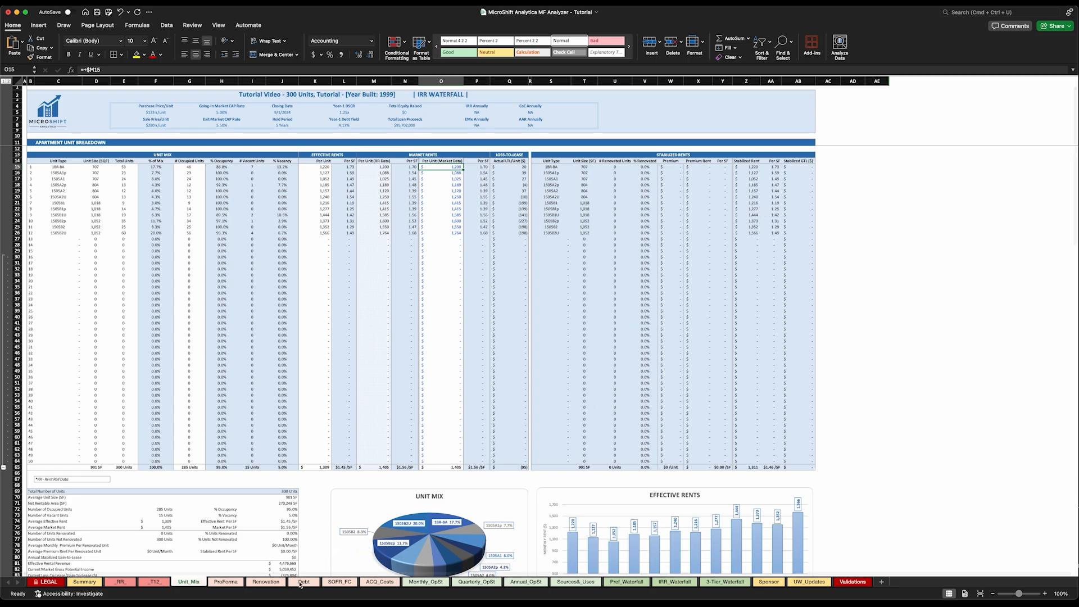
{"action": "left_click", "coordinate": [269, 585]}
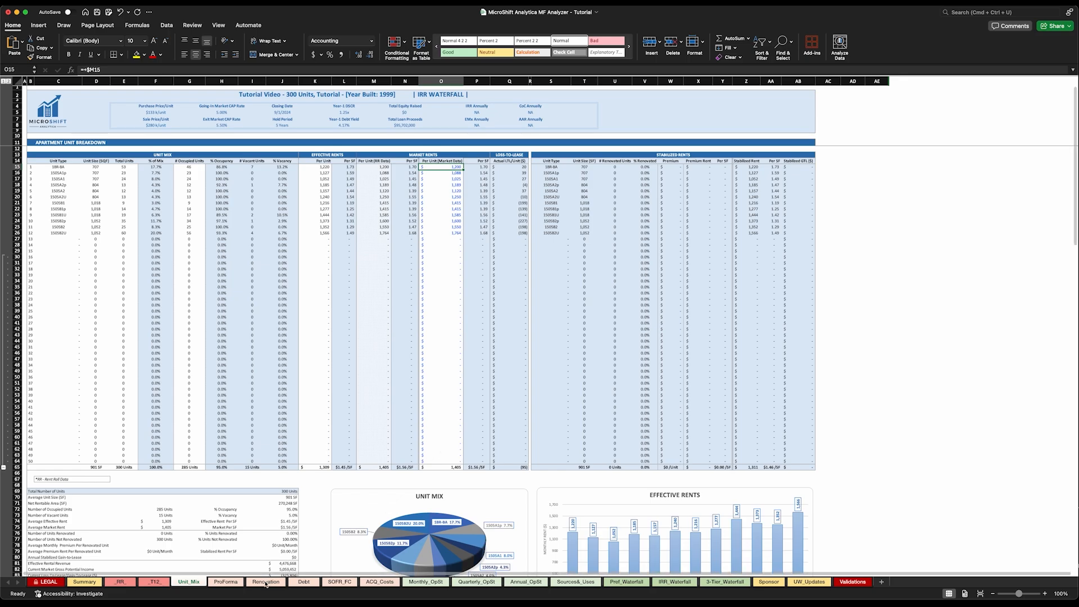
Compare the unit totals table on Unit_Mix with the unit count, size, rentable area and occupancy on the Summary sheet
{"action": "scroll", "coordinate": [275, 462], "scroll_direction": "down", "scroll_amount": 9}
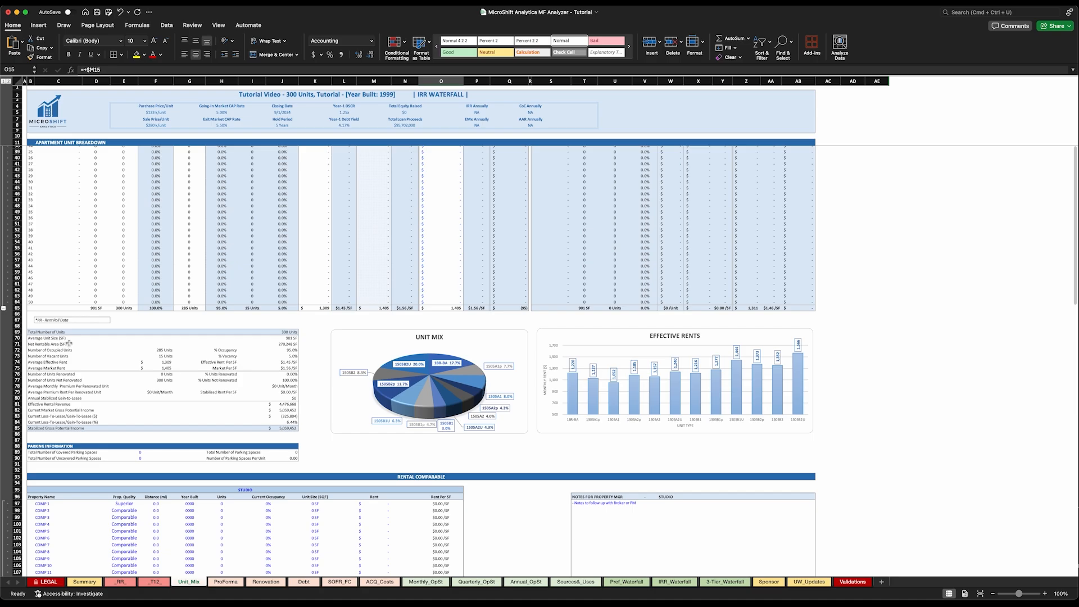
{"action": "left_click", "coordinate": [83, 582]}
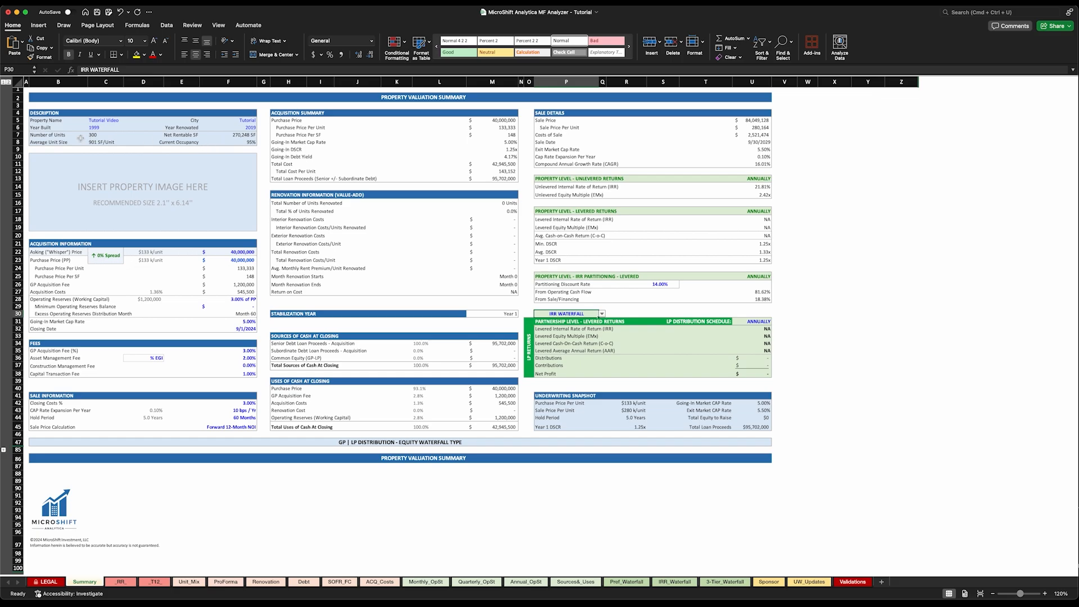
{"action": "left_click_drag", "start_coordinate": [50, 136], "coordinate": [248, 141]}
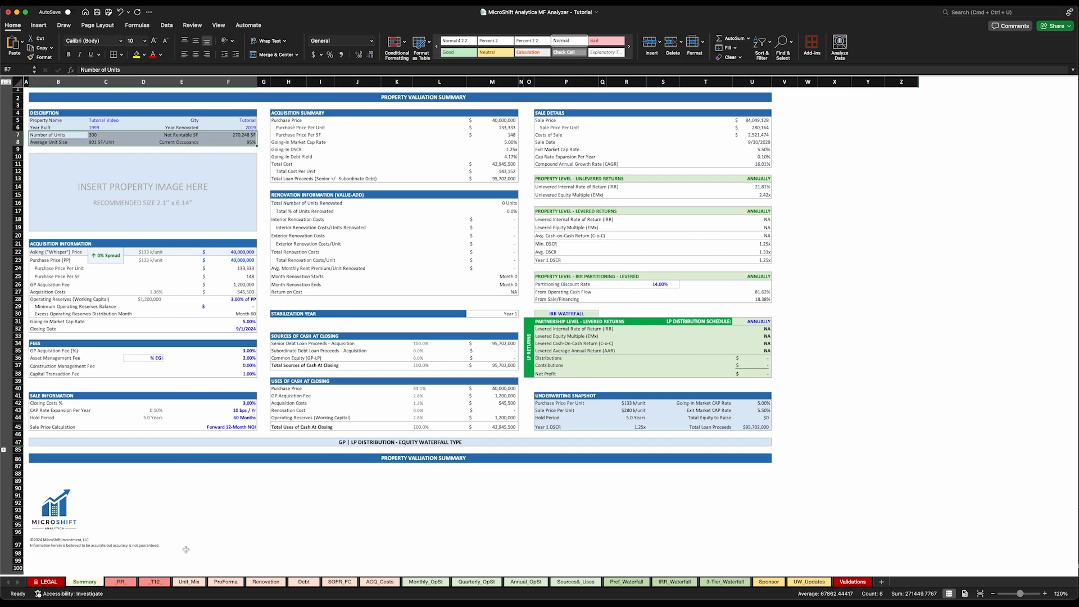
{"action": "left_click", "coordinate": [188, 582]}
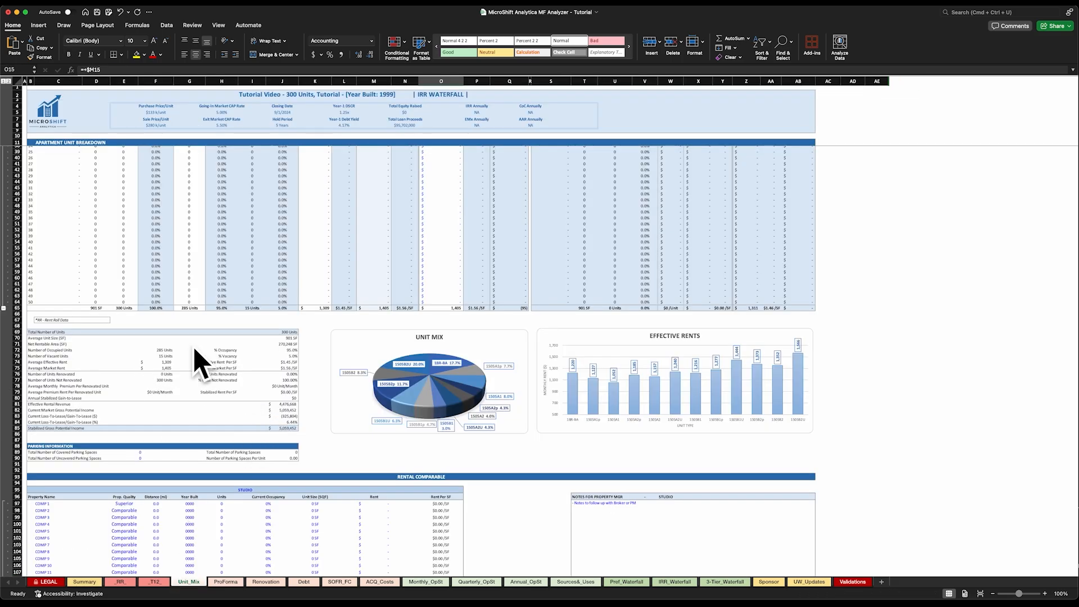
Examine the occupancy, vacancy, market rent per SF and renovation rows in the Unit_Mix totals table
{"action": "left_click", "coordinate": [293, 351]}
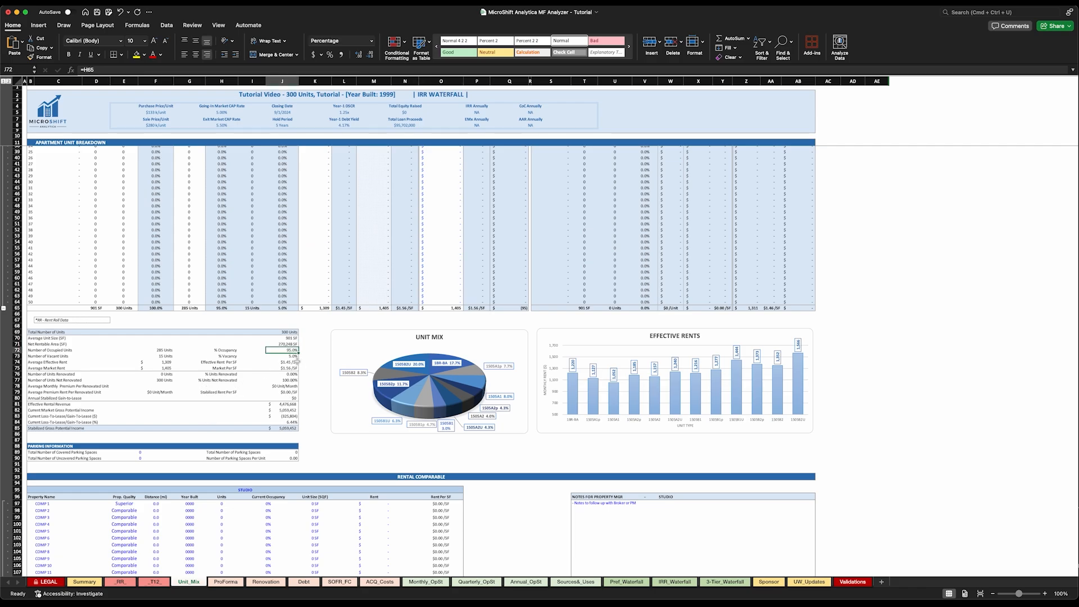
{"action": "left_click", "coordinate": [288, 357]}
{"action": "left_click", "coordinate": [290, 368]}
{"action": "left_click_drag", "start_coordinate": [62, 375], "coordinate": [274, 390]}
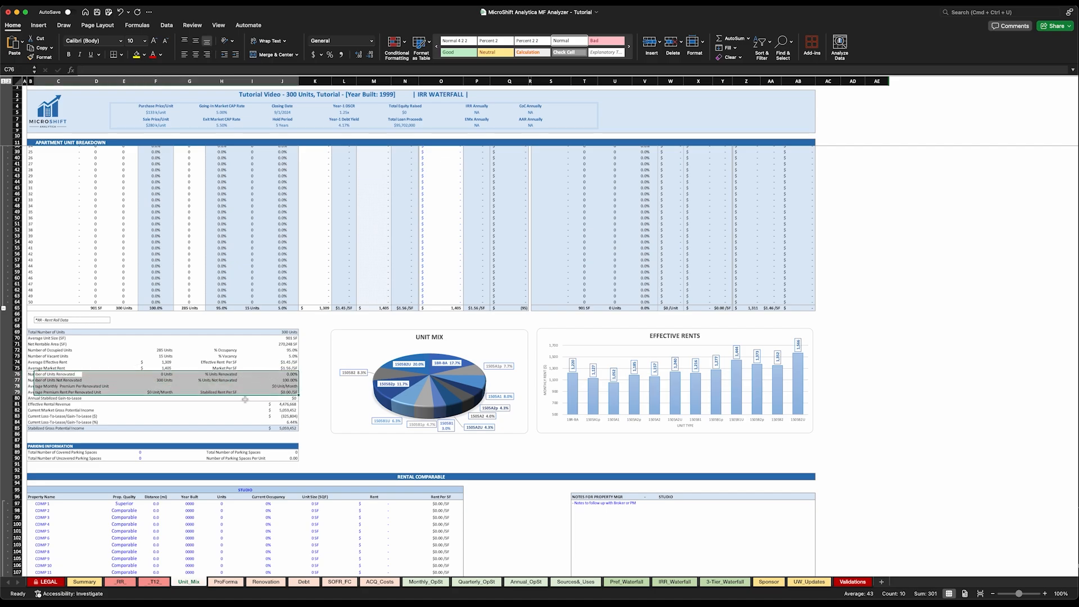
{"action": "left_click", "coordinate": [147, 394]}
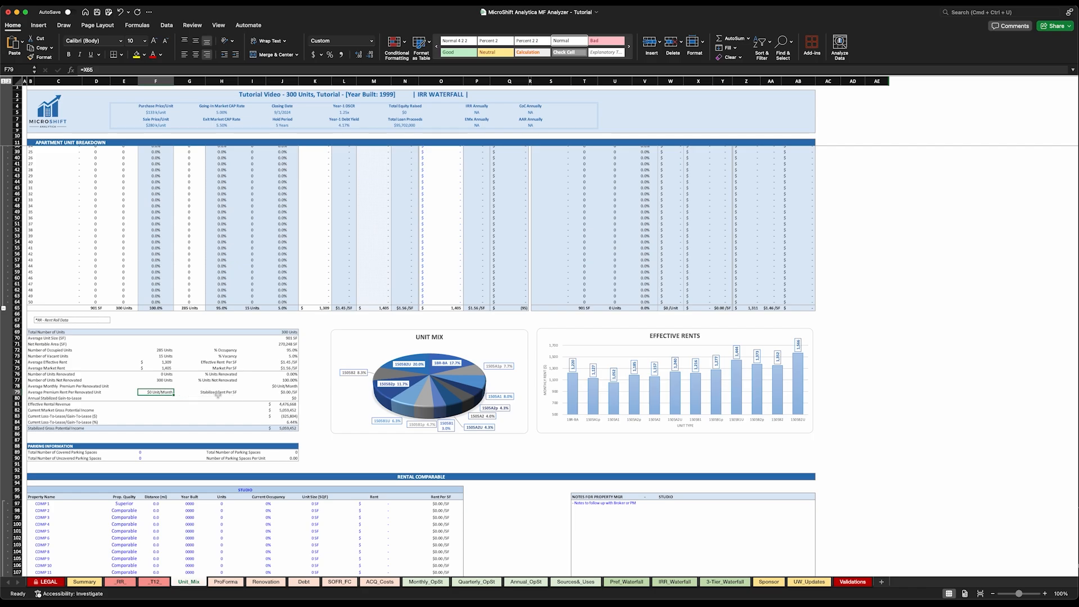
{"action": "left_click", "coordinate": [281, 391]}
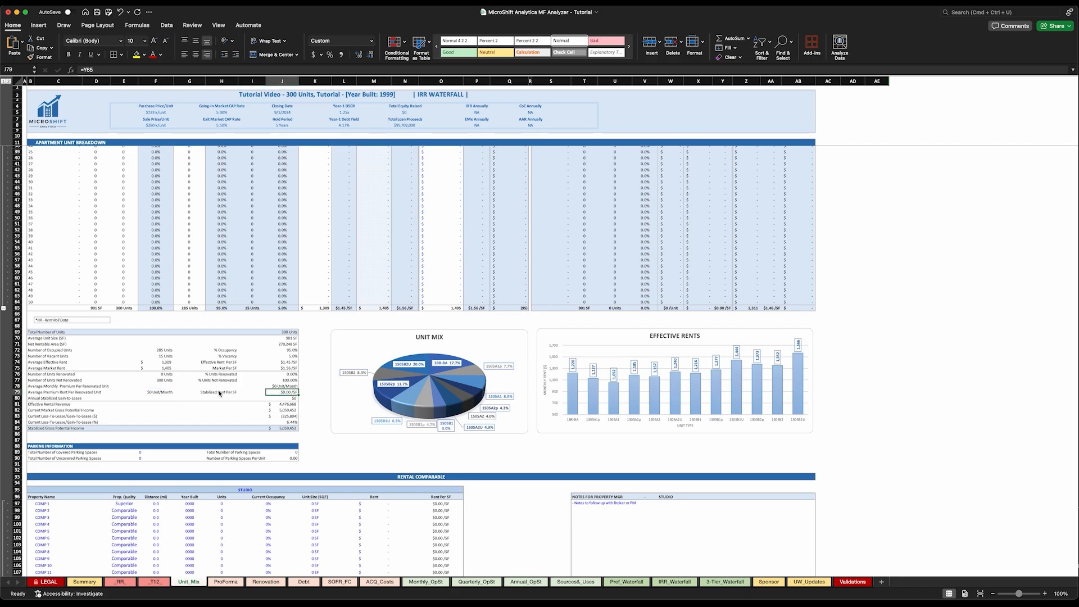
Inspect the Effective Rental Revenue formula and the average effective rent per unit in the breakdown's total row
{"action": "scroll", "coordinate": [275, 395], "scroll_direction": "down", "scroll_amount": 2}
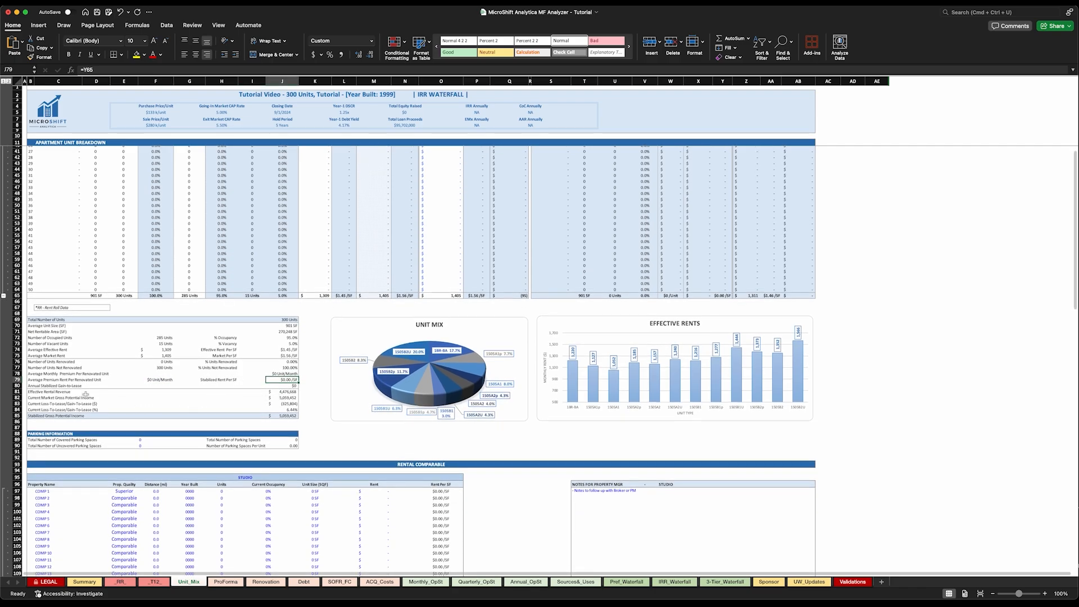
{"action": "left_click_drag", "start_coordinate": [34, 392], "coordinate": [253, 398]}
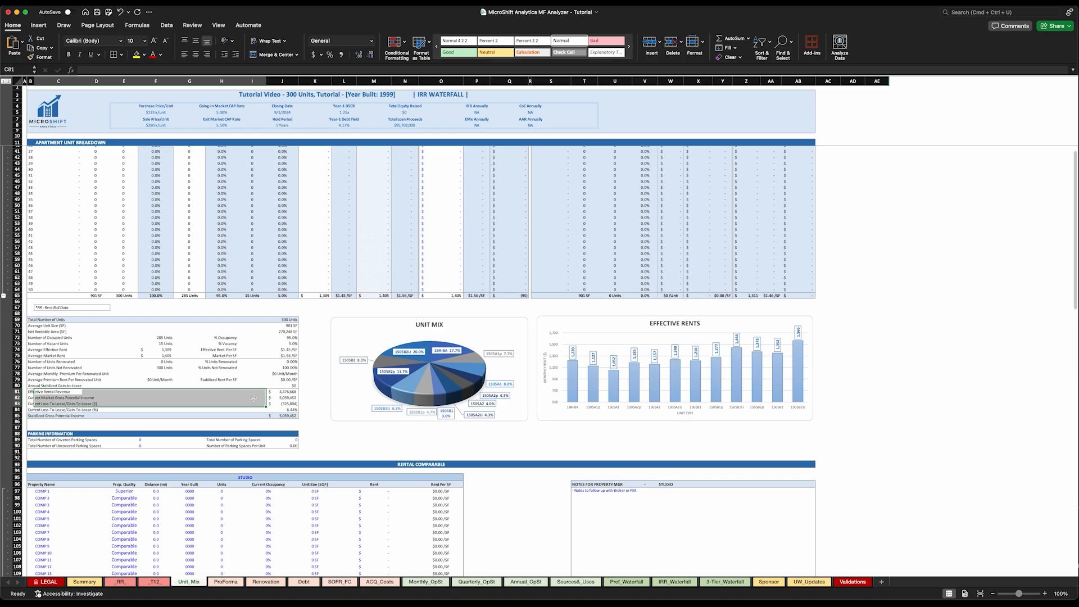
{"action": "left_click", "coordinate": [275, 392]}
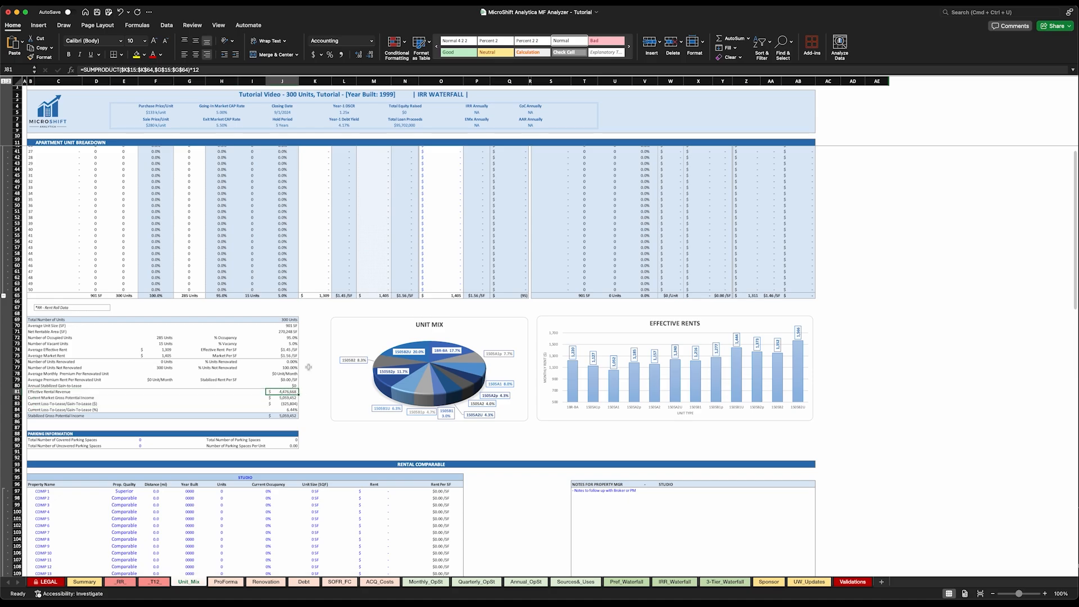
{"action": "scroll", "coordinate": [333, 329], "scroll_direction": "up", "scroll_amount": 9}
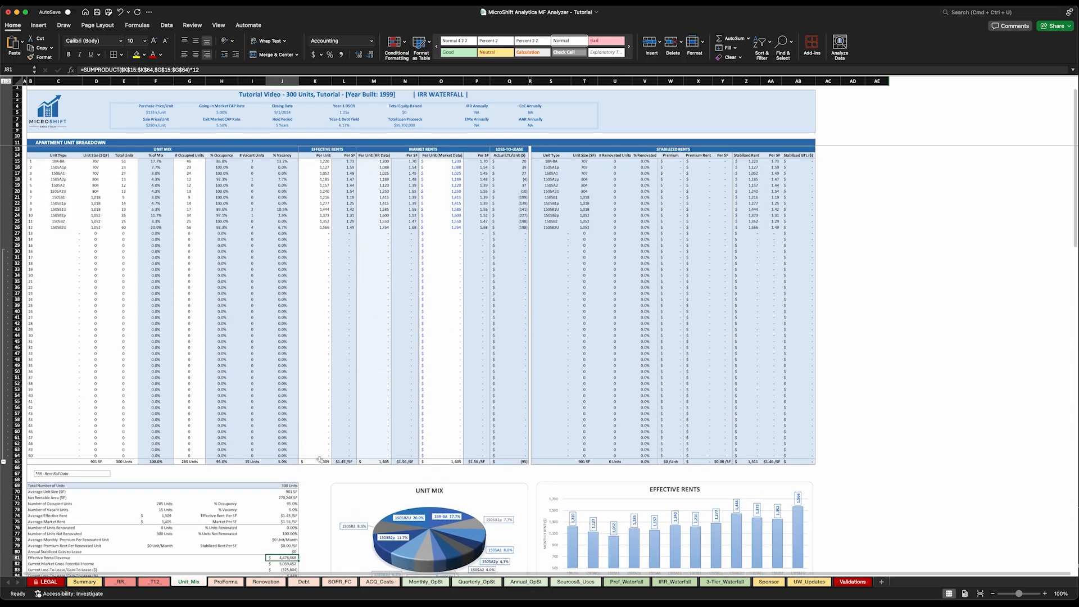
{"action": "left_click", "coordinate": [315, 461]}
Inspect the Current Market Gross Potential Income formula and the market rents column of the unit breakdown
{"action": "scroll", "coordinate": [296, 428], "scroll_direction": "down", "scroll_amount": 5}
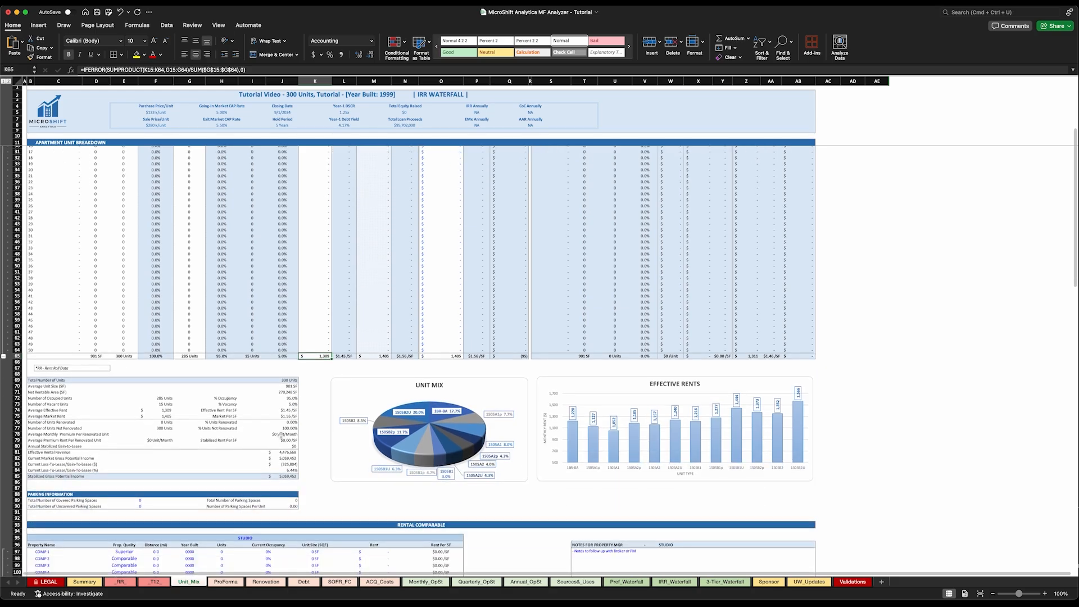
{"action": "left_click", "coordinate": [284, 461]}
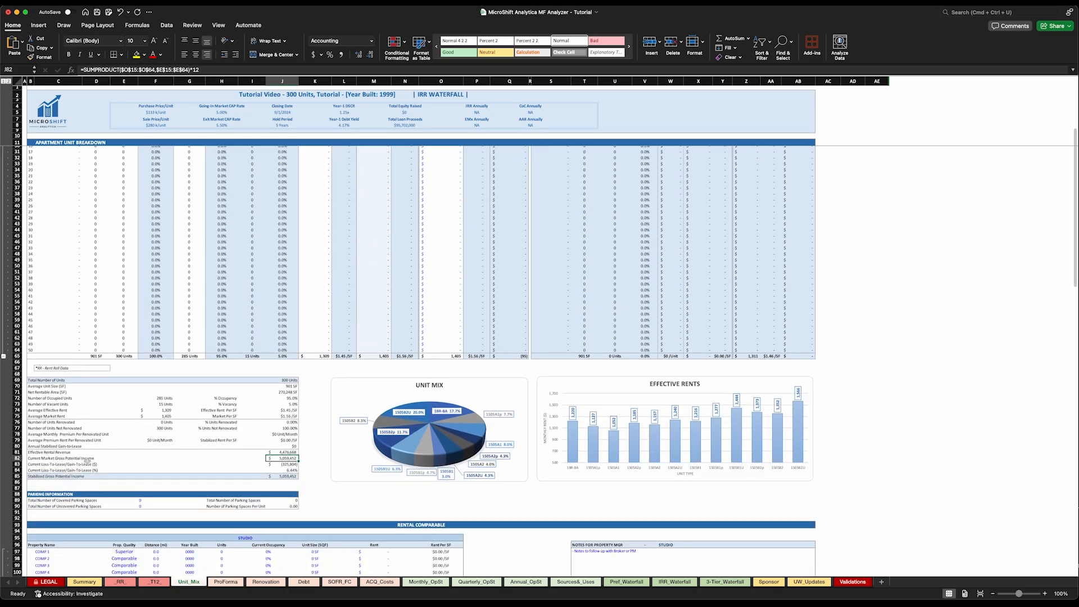
{"action": "scroll", "coordinate": [453, 388], "scroll_direction": "up", "scroll_amount": 5}
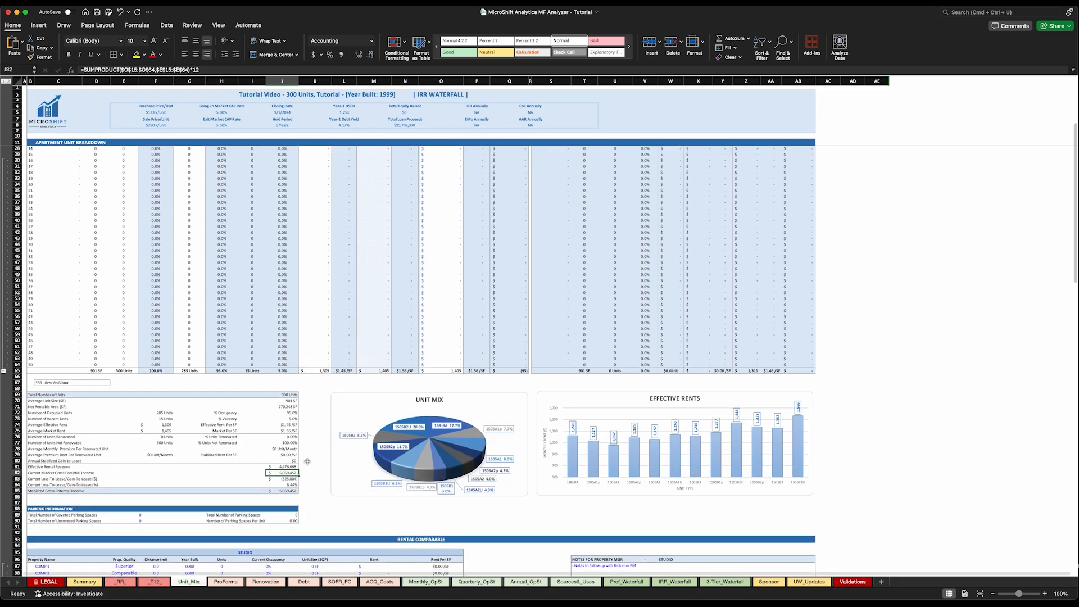
{"action": "scroll", "coordinate": [453, 388], "scroll_direction": "up", "scroll_amount": 2}
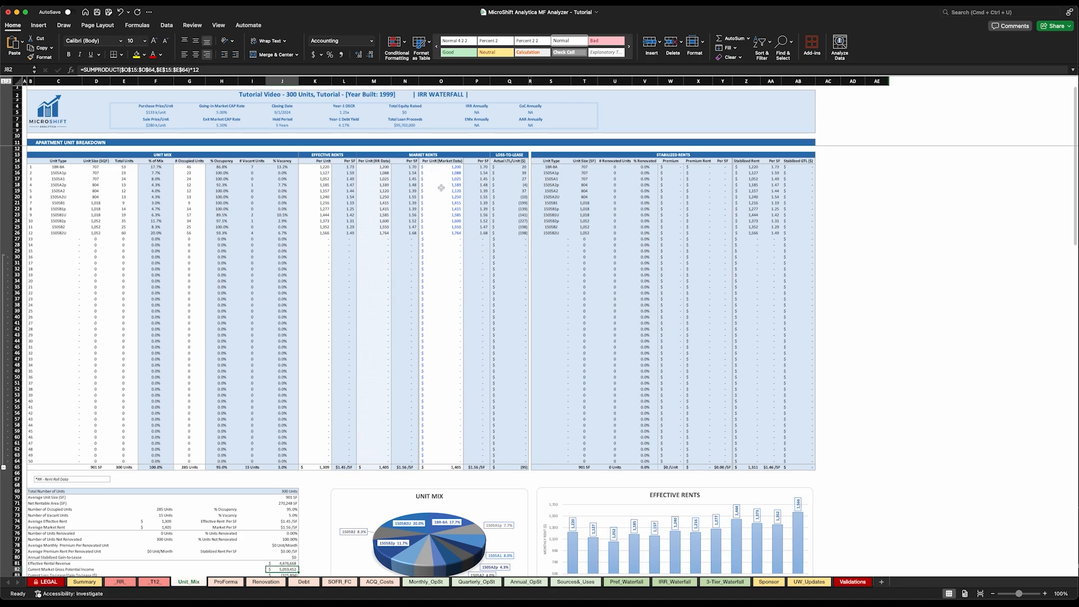
Compare the rent-roll and market-data Per Unit columns under Market Rents for the listed unit types
{"action": "left_click_drag", "start_coordinate": [372, 161], "coordinate": [374, 236]}
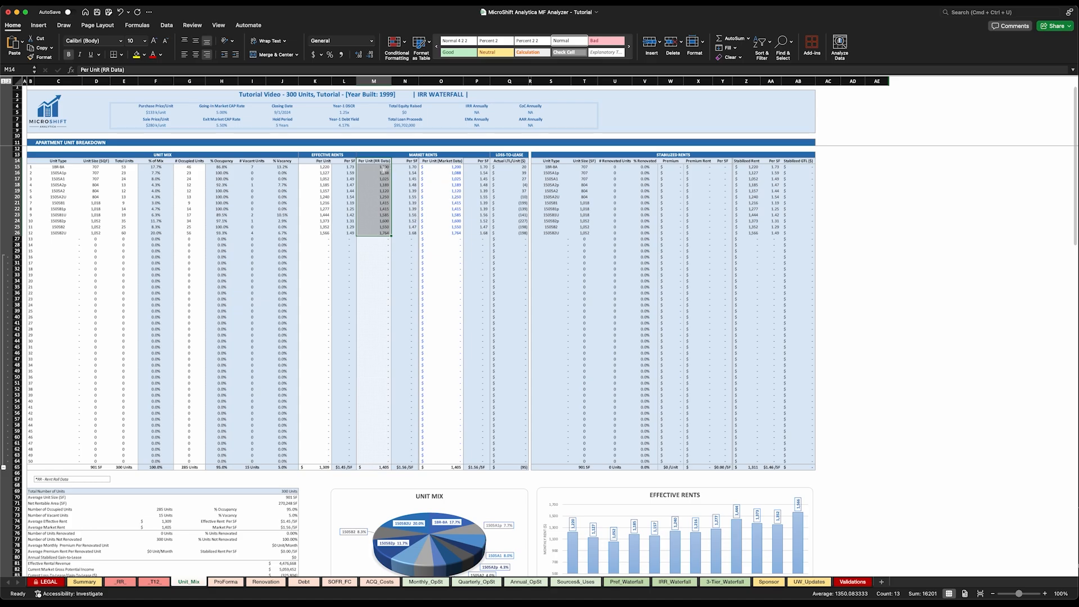
{"action": "left_click_drag", "start_coordinate": [451, 167], "coordinate": [450, 235]}
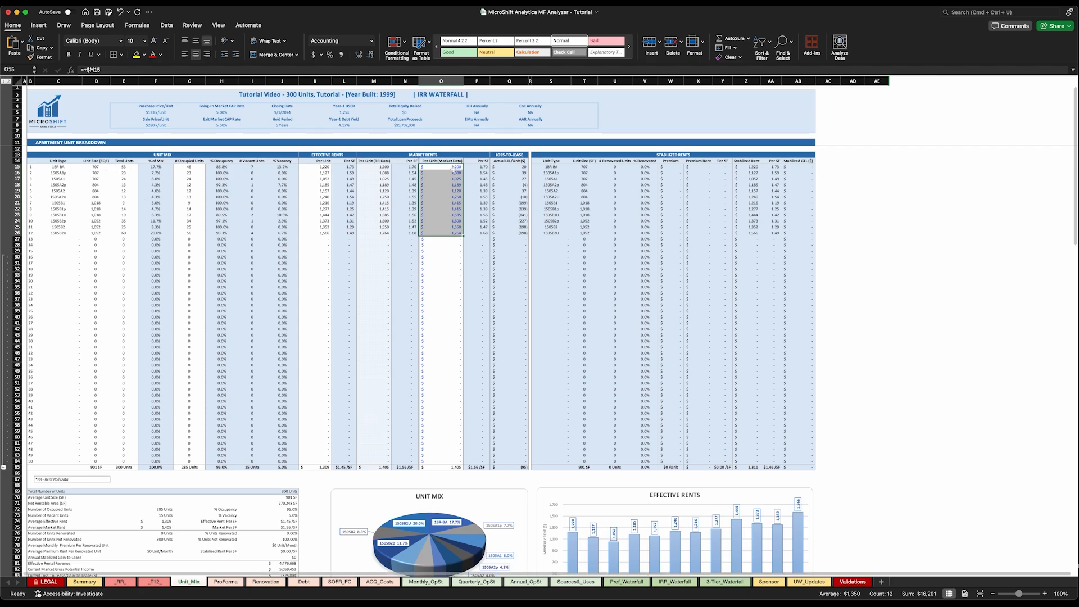
Trace the Current Market Gross Potential Income on Unit_Mix to Gross Potential Income in the ProForma Year 0 column, then return to Unit_Mix
{"action": "scroll", "coordinate": [433, 247], "scroll_direction": "down", "scroll_amount": 10}
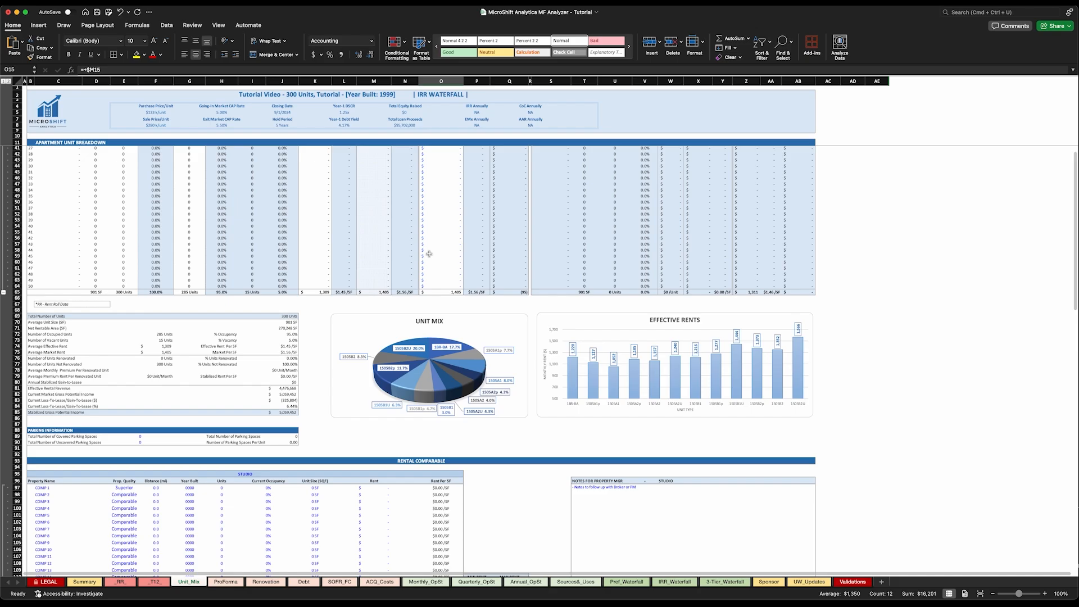
{"action": "left_click", "coordinate": [281, 395]}
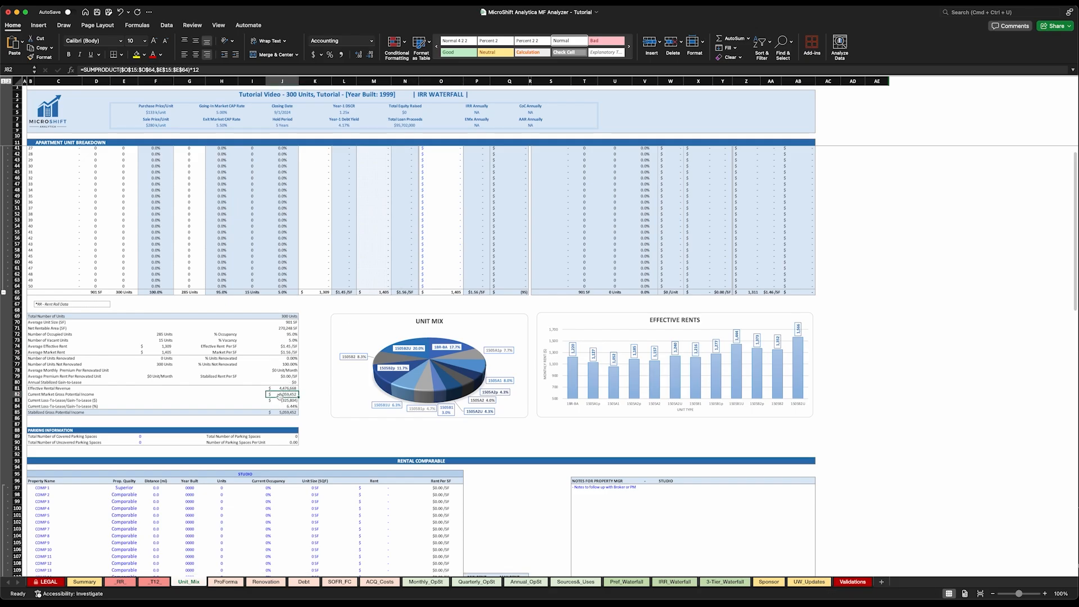
{"action": "left_click", "coordinate": [225, 583]}
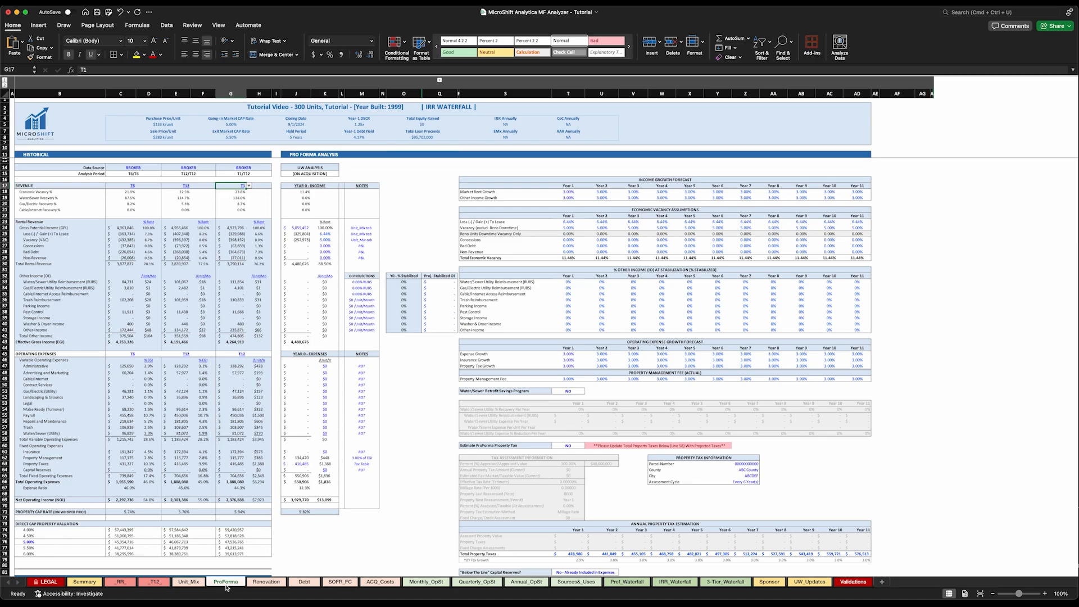
{"action": "left_click", "coordinate": [298, 228]}
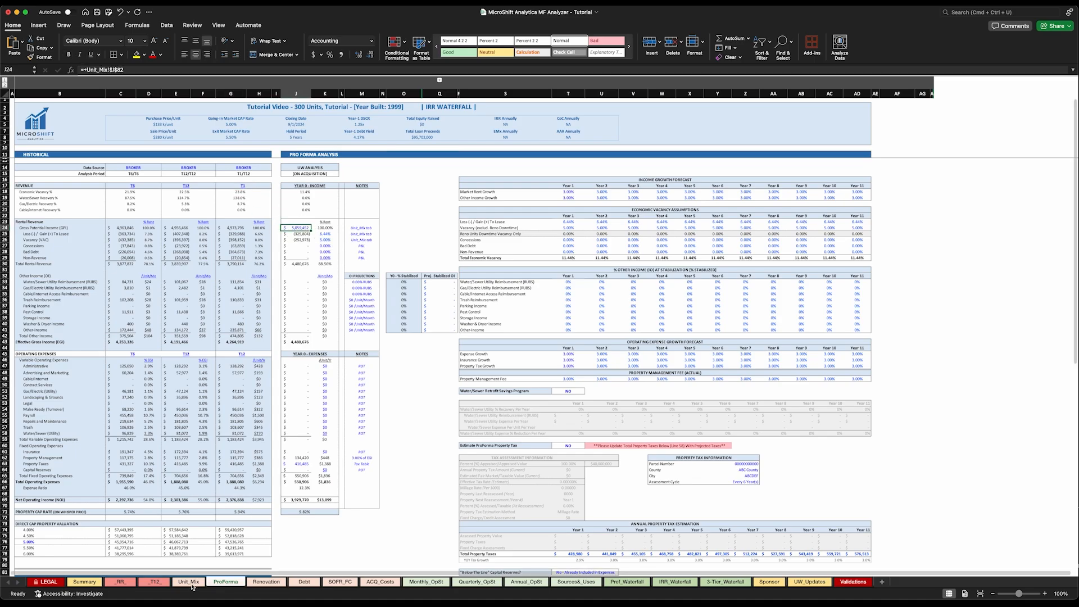
{"action": "key", "text": "ctrl+bracketleft"}
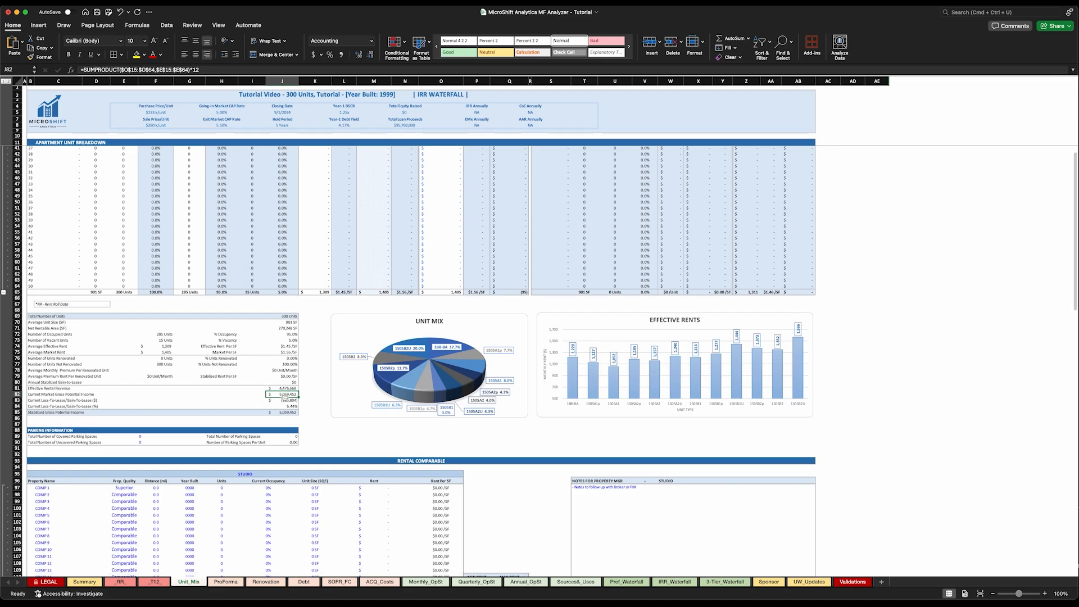
Review the apartment unit breakdown with the Unit Mix pie chart and Effective Rents bar chart below it
{"action": "scroll", "coordinate": [434, 313], "scroll_direction": "up", "scroll_amount": 10}
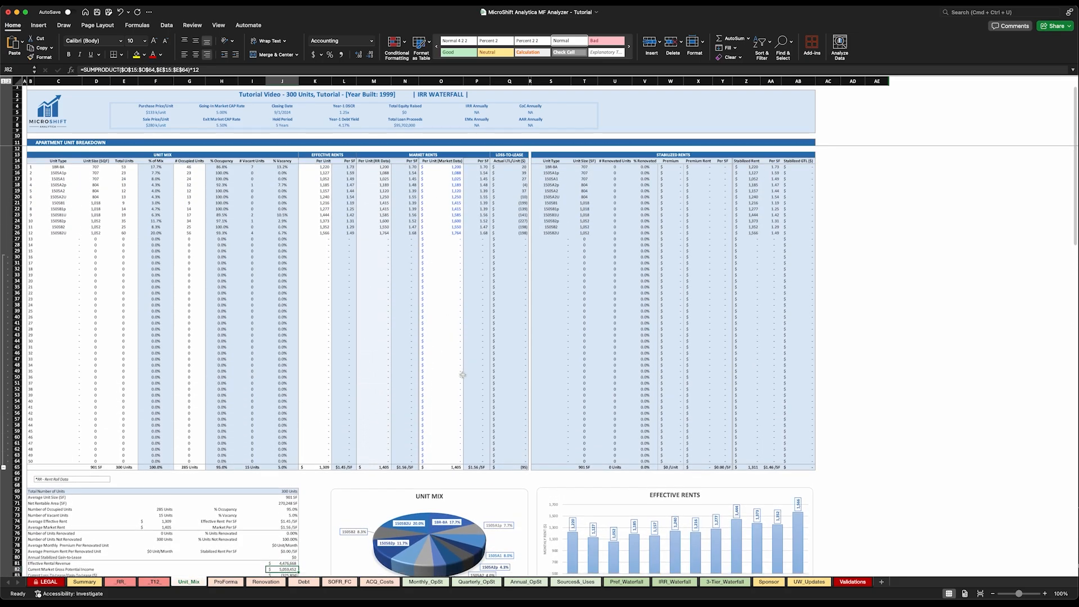
{"action": "scroll", "coordinate": [433, 375], "scroll_direction": "down", "scroll_amount": 4}
{"action": "scroll", "coordinate": [432, 375], "scroll_direction": "down", "scroll_amount": 9}
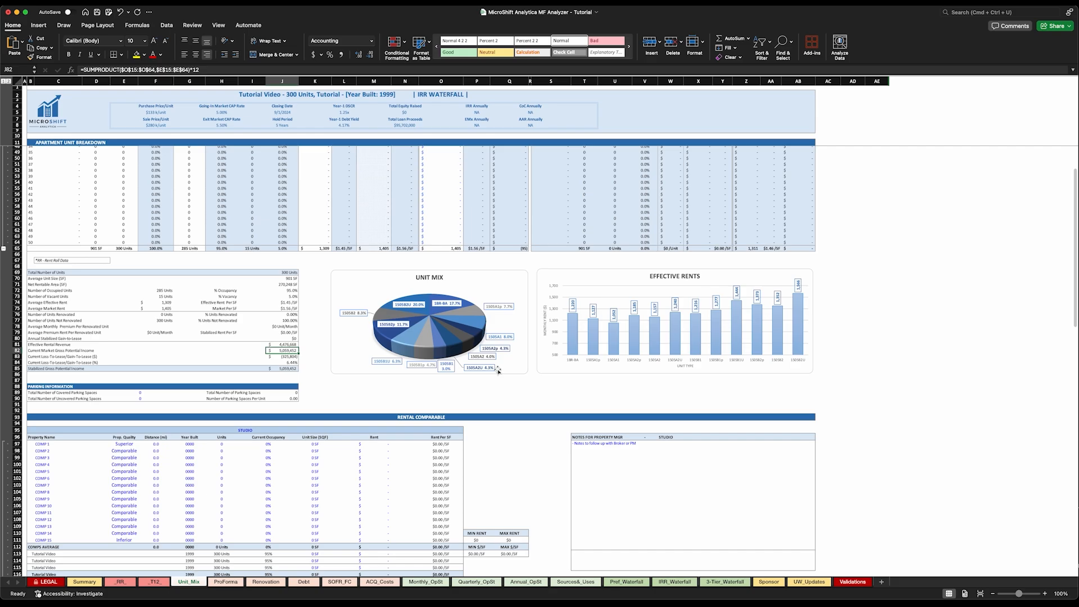
{"action": "scroll", "coordinate": [561, 384], "scroll_direction": "down", "scroll_amount": 1}
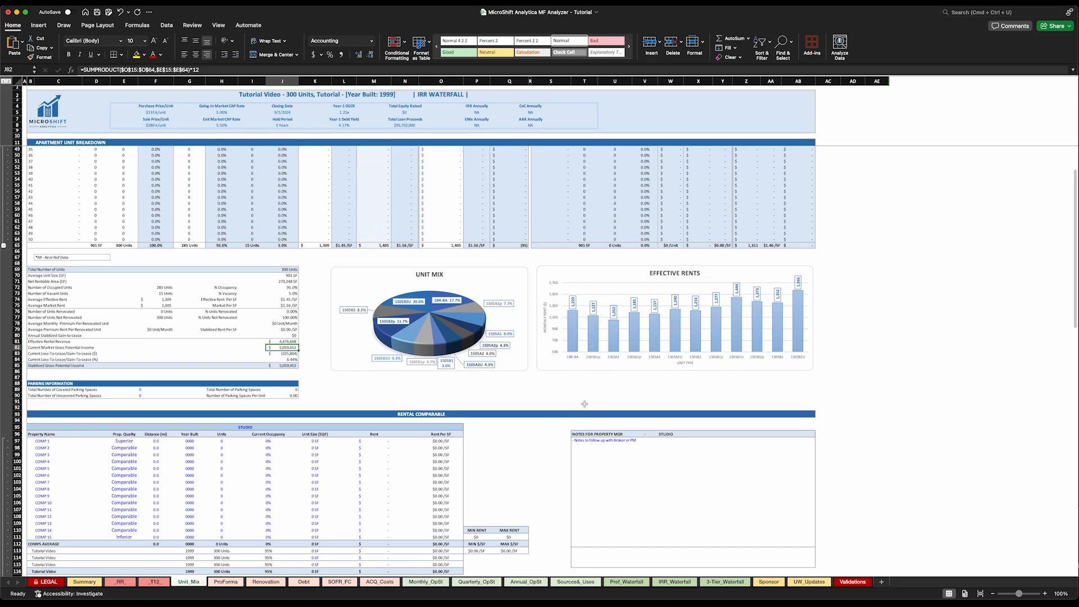
{"action": "scroll", "coordinate": [575, 402], "scroll_direction": "down", "scroll_amount": 1}
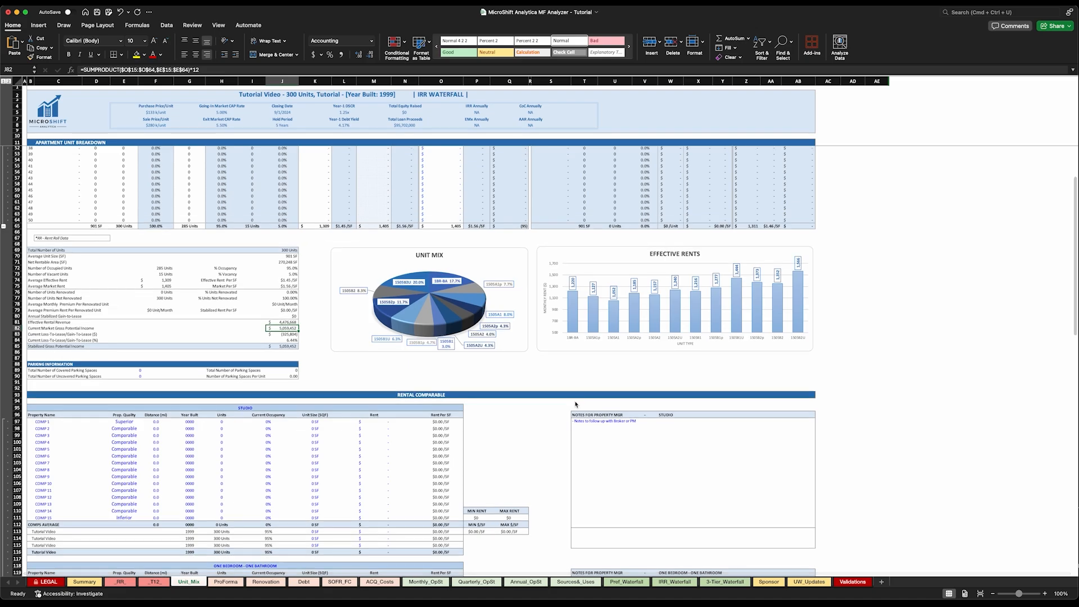
Examine the Rental Comparable tables from studio through three bedroom, including their comps averages and property manager notes
{"action": "scroll", "coordinate": [576, 402], "scroll_direction": "down", "scroll_amount": 5}
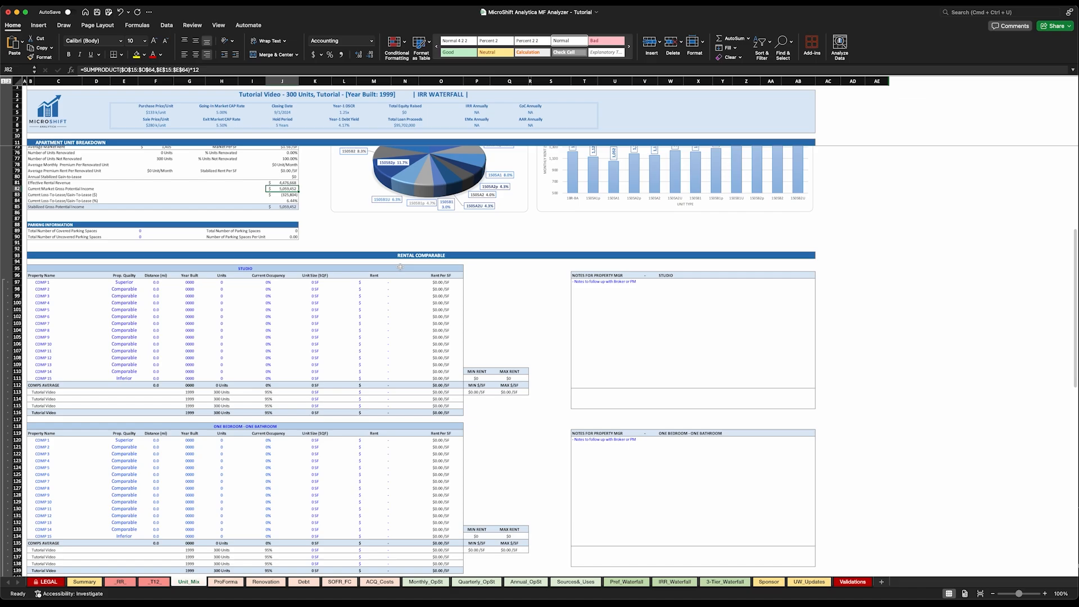
{"action": "scroll", "coordinate": [387, 265], "scroll_direction": "down", "scroll_amount": 2}
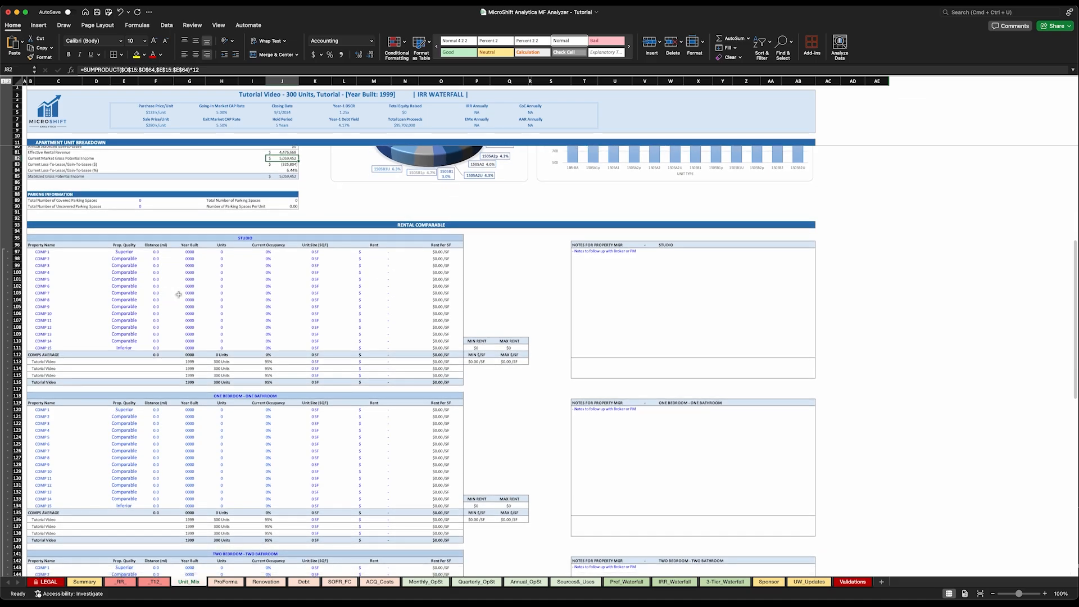
{"action": "scroll", "coordinate": [178, 295], "scroll_direction": "down", "scroll_amount": 3}
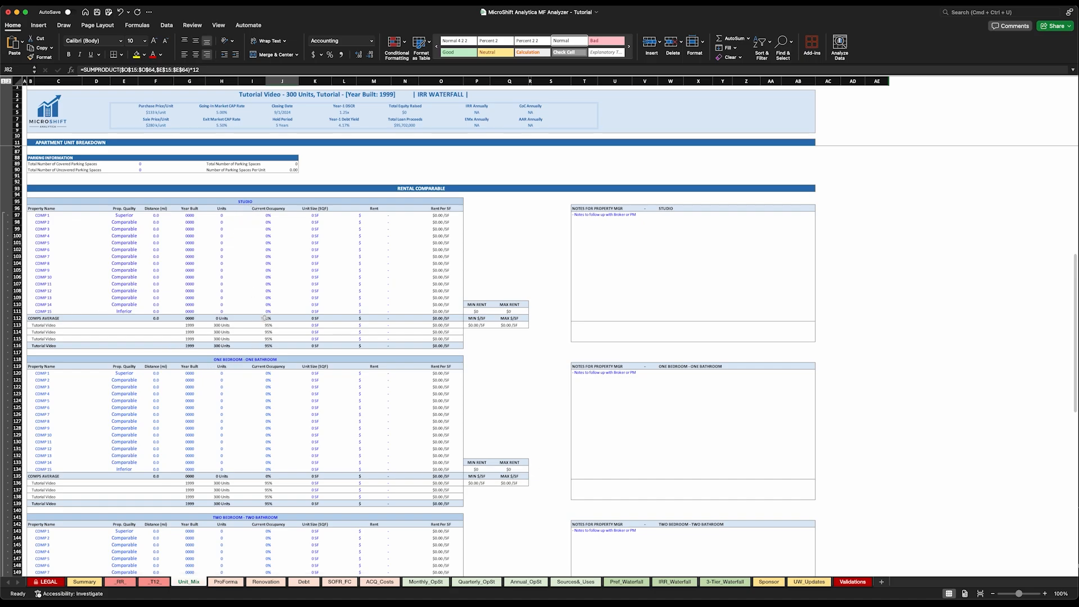
{"action": "scroll", "coordinate": [265, 319], "scroll_direction": "down", "scroll_amount": 6}
{"action": "scroll", "coordinate": [255, 337], "scroll_direction": "down", "scroll_amount": 12}
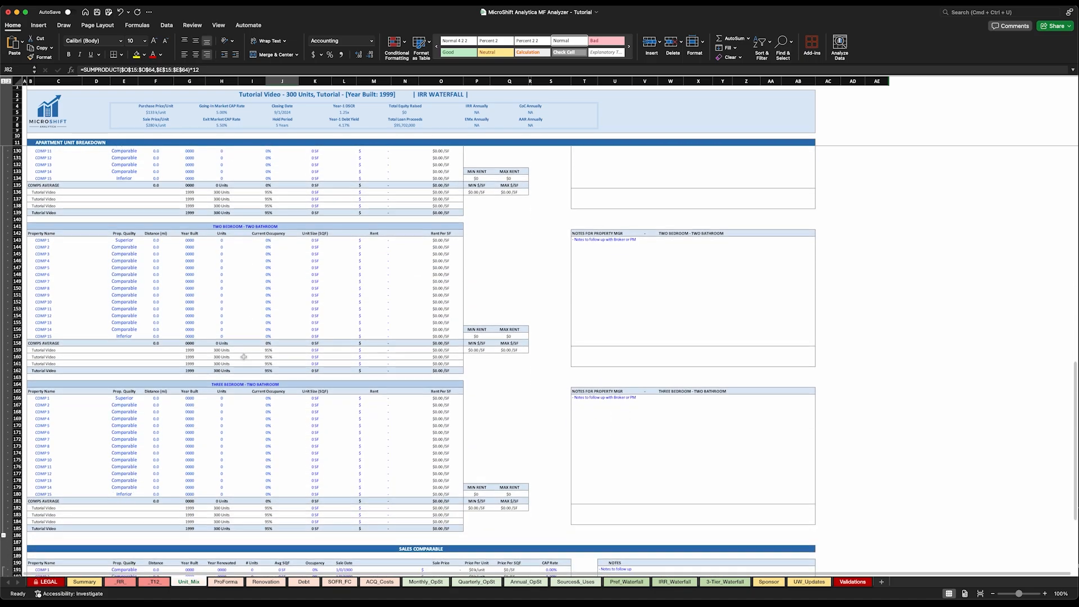
{"action": "scroll", "coordinate": [231, 338], "scroll_direction": "up", "scroll_amount": 13}
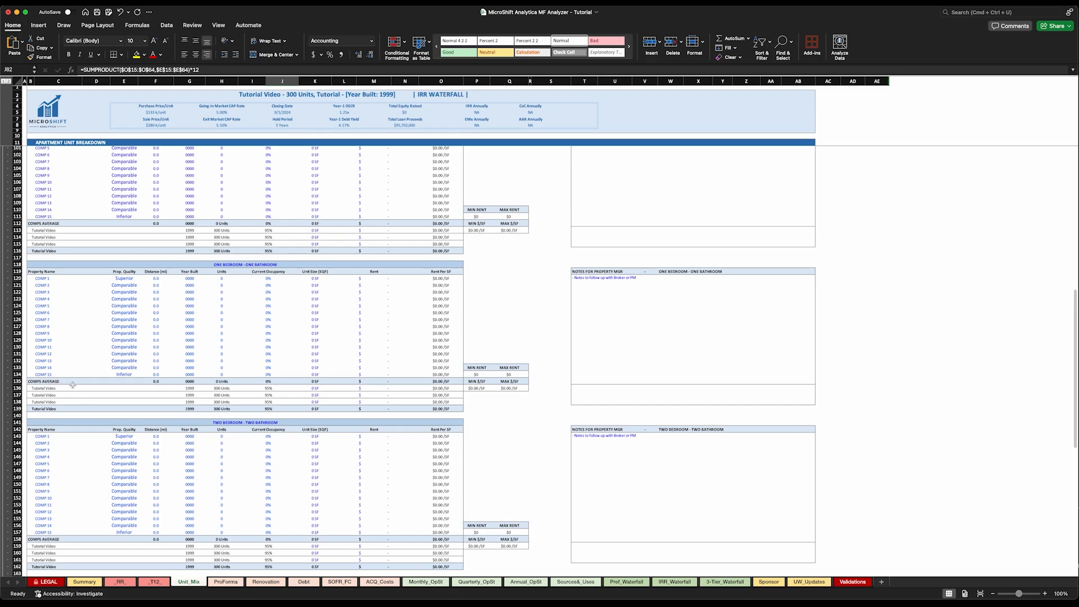
Inspect the subject property rows below the comps average in the one-bedroom table, including the unit size input in K138
{"action": "left_click_drag", "start_coordinate": [49, 388], "coordinate": [449, 401]}
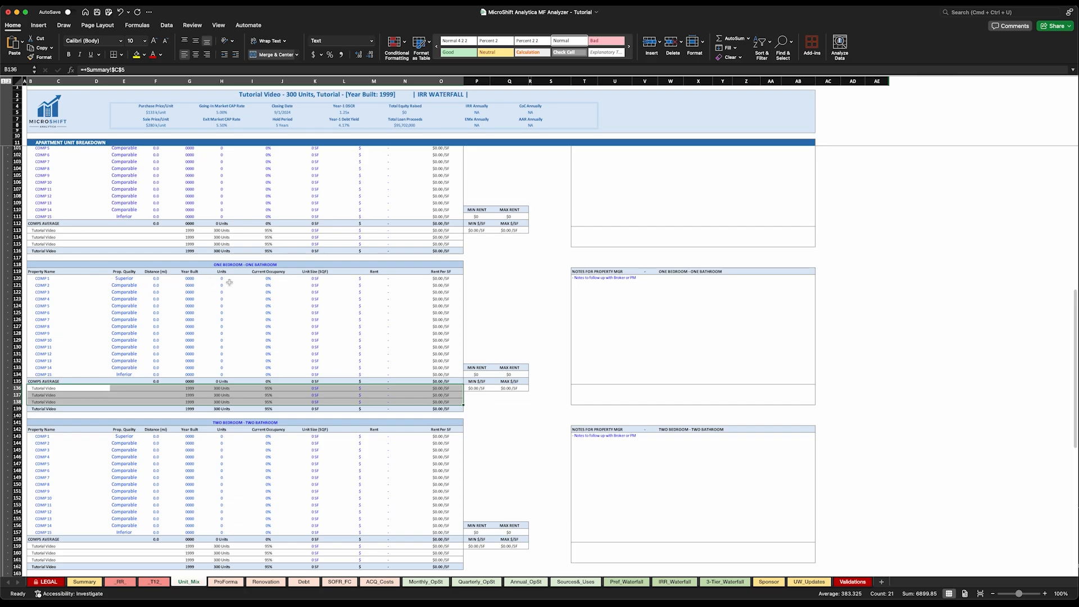
{"action": "scroll", "coordinate": [236, 395], "scroll_direction": "up", "scroll_amount": 1}
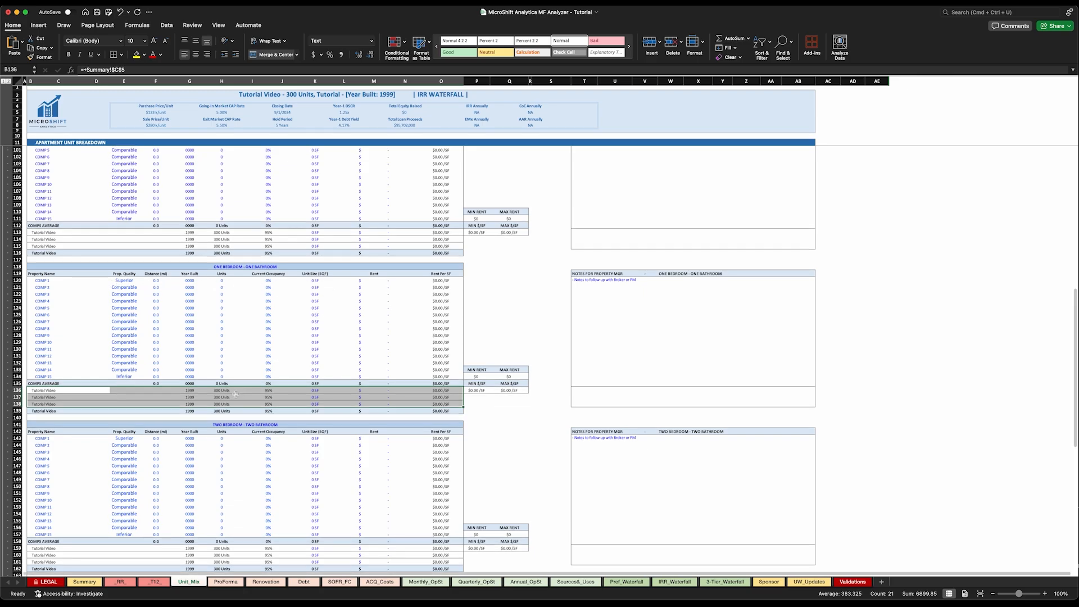
{"action": "left_click", "coordinate": [318, 404]}
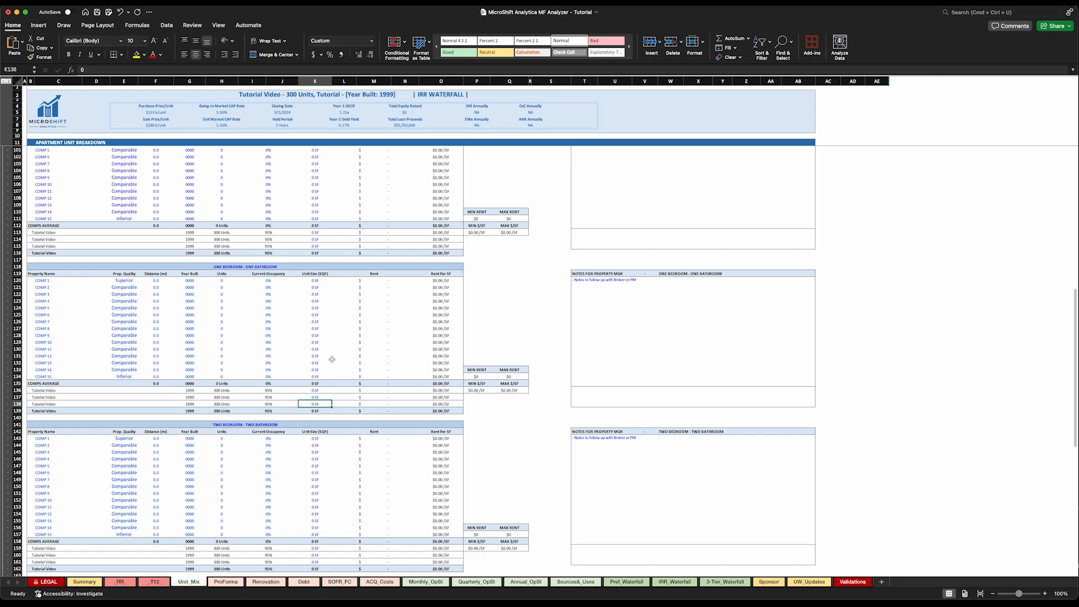
Examine the Sales Comparable table and its notes area at the end of the Unit_Mix sheet
{"action": "scroll", "coordinate": [352, 332], "scroll_direction": "down", "scroll_amount": 10}
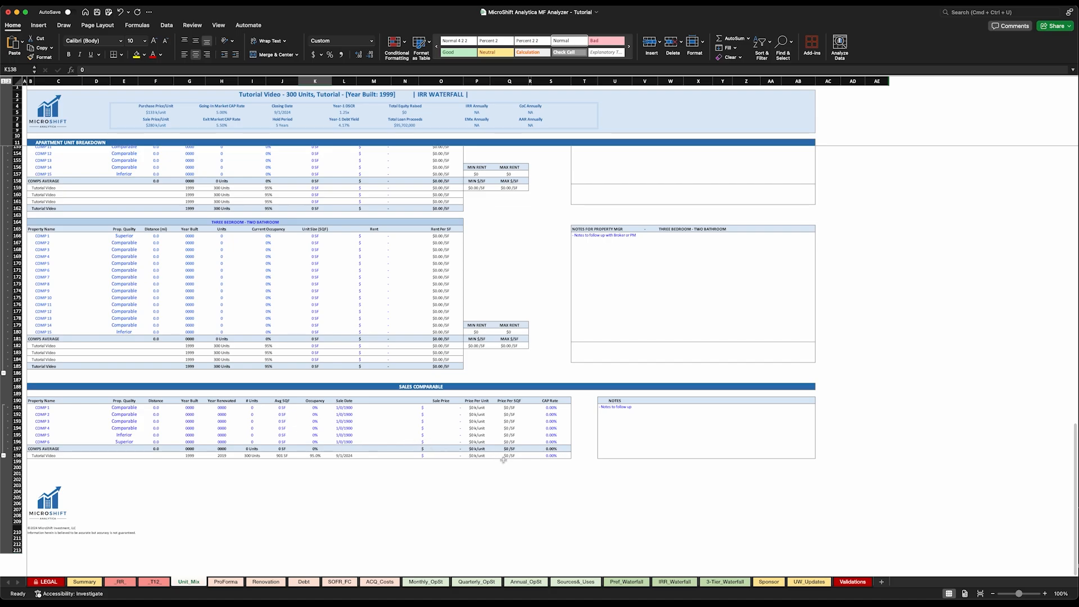
{"action": "scroll", "coordinate": [504, 460], "scroll_direction": "up", "scroll_amount": 20}
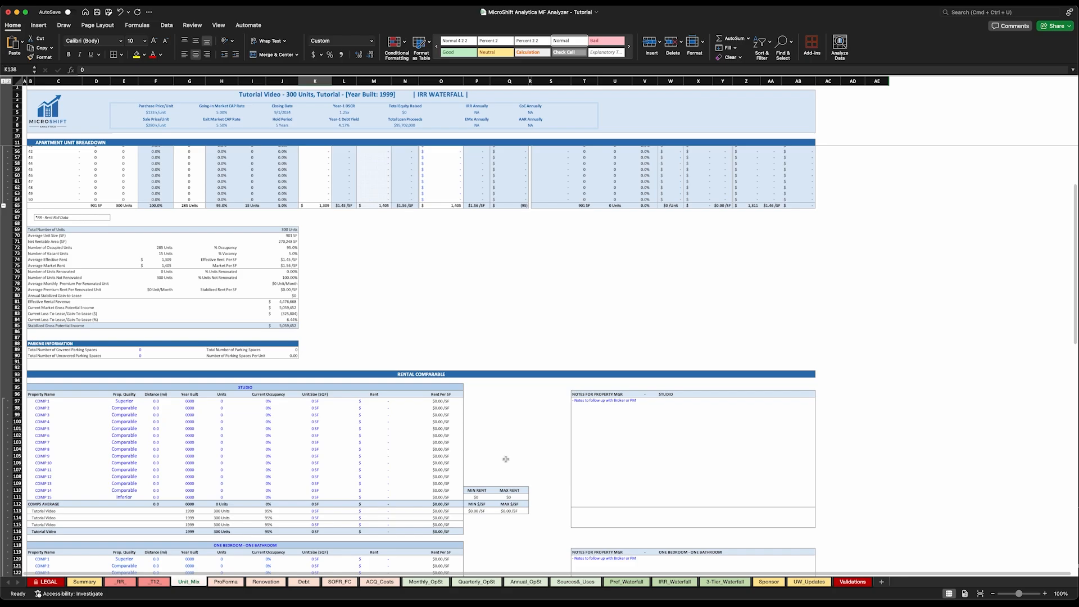